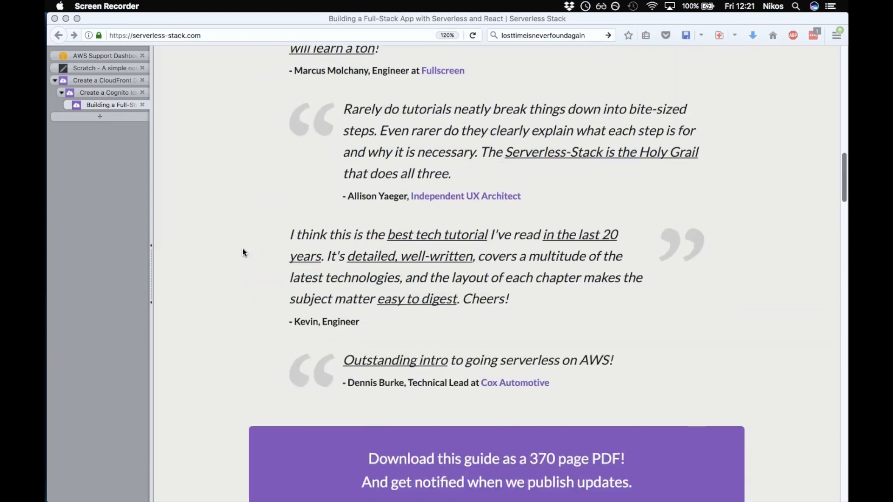
# - Look through the Serverless Stack guide's table of contents, from AWS account setup through building the React app
pyautogui.scroll(-10, 242, 253)
pyautogui.scroll(-5, 243, 253)
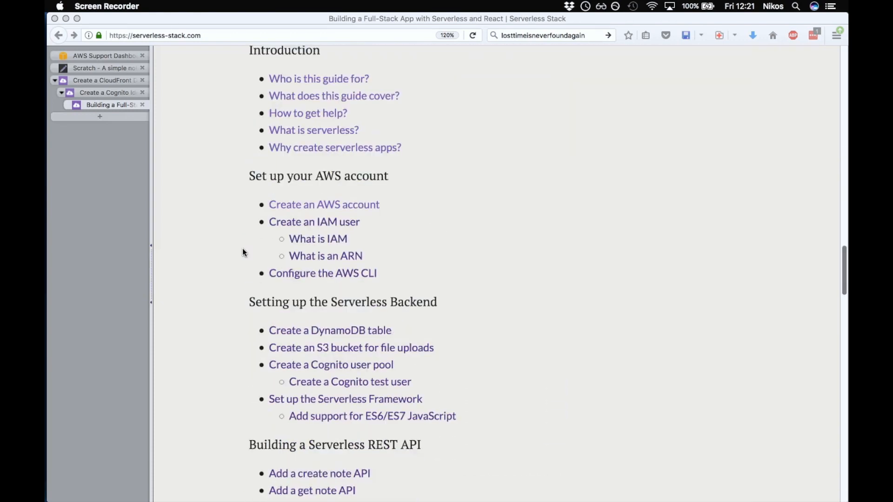
pyautogui.scroll(3, 243, 251)
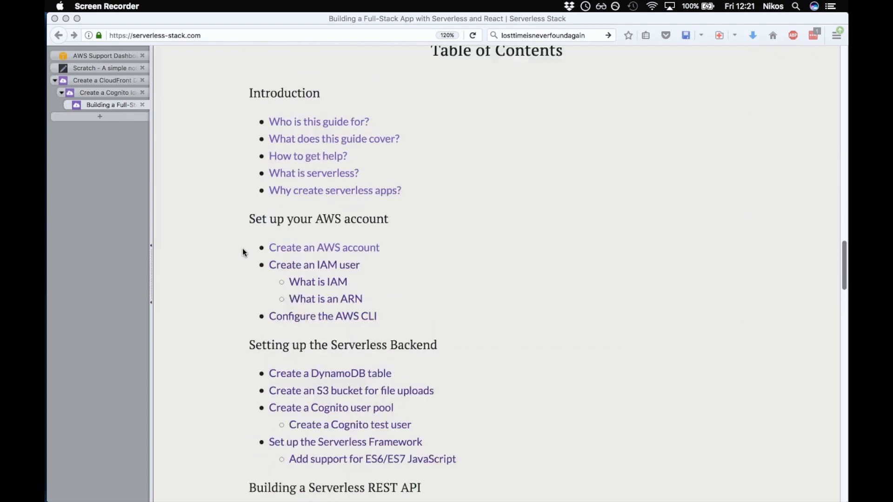
pyautogui.scroll(-6, 309, 306)
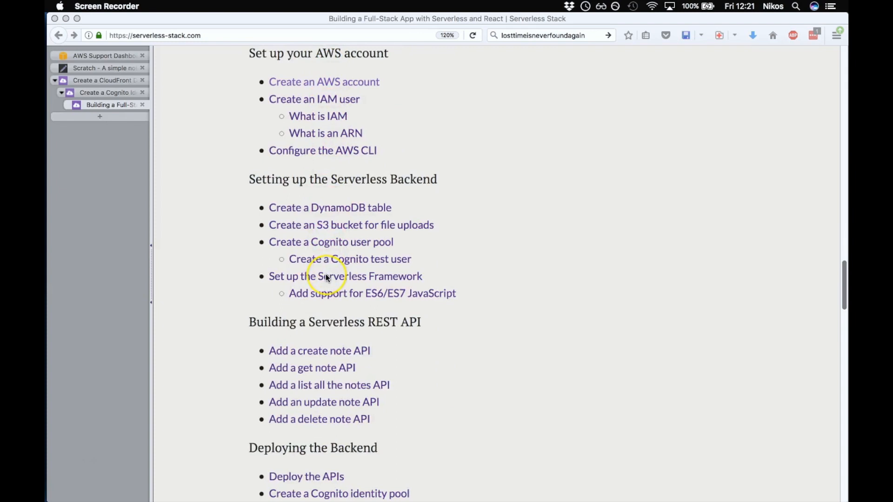
pyautogui.scroll(-5, 326, 277)
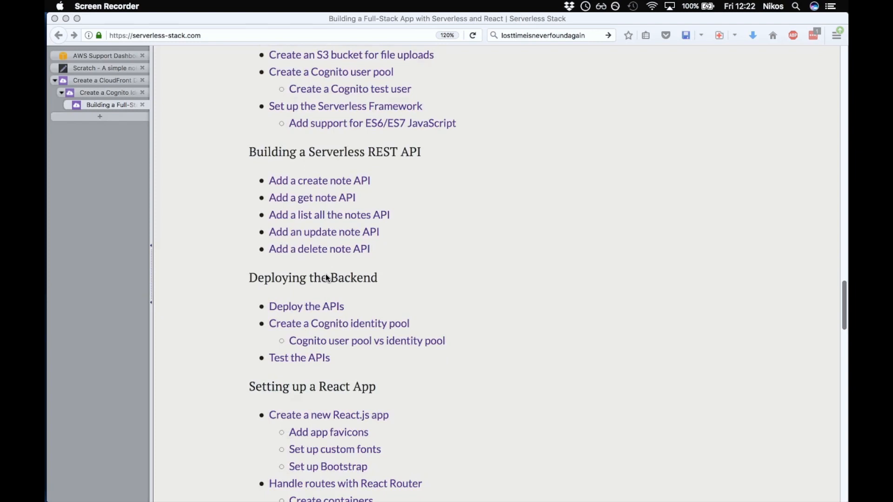
pyautogui.scroll(3, 326, 277)
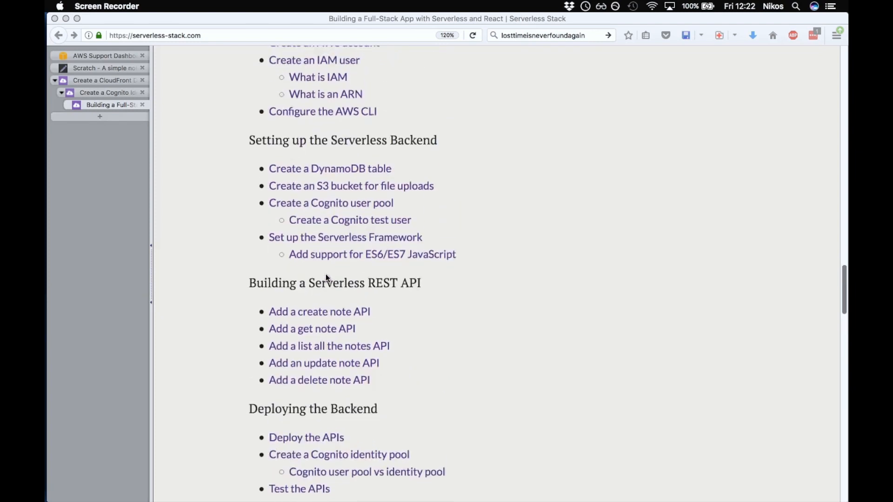
pyautogui.scroll(-1, 326, 276)
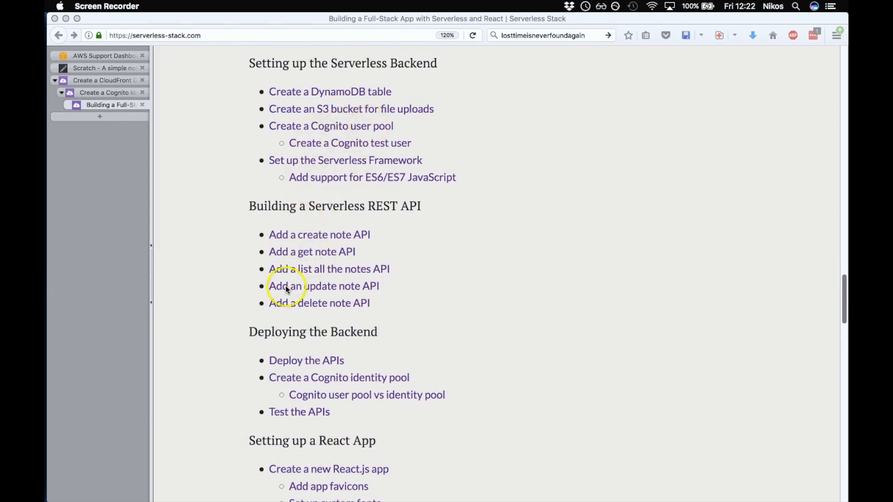
pyautogui.scroll(-3, 285, 285)
pyautogui.scroll(-8, 286, 289)
pyautogui.scroll(-4, 286, 289)
pyautogui.scroll(2, 285, 289)
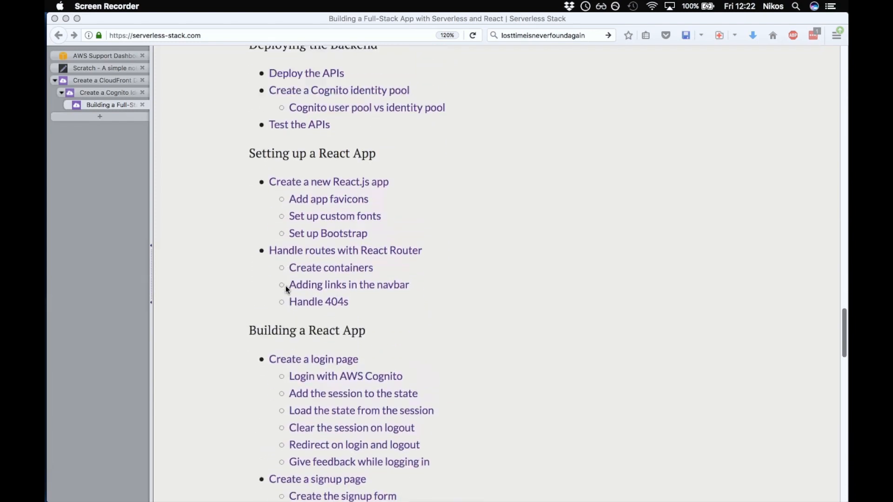
pyautogui.scroll(2, 307, 75)
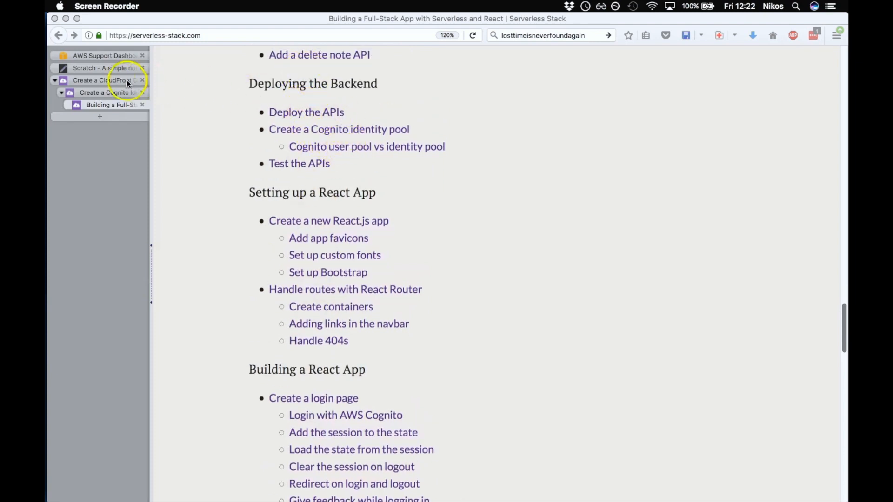
# - Switch to the Create a Cognito Identity Pool chapter and examine its JSON policy for authenticated users
pyautogui.click(96, 88)
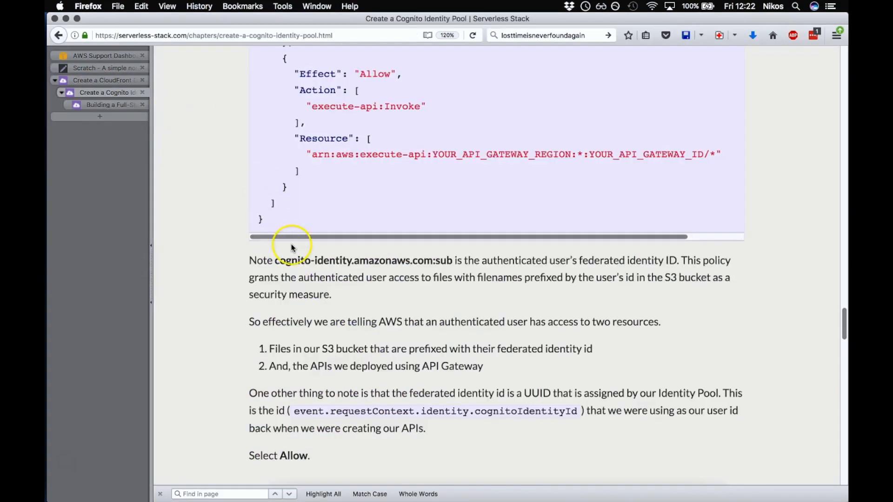
pyautogui.scroll(15, 292, 246)
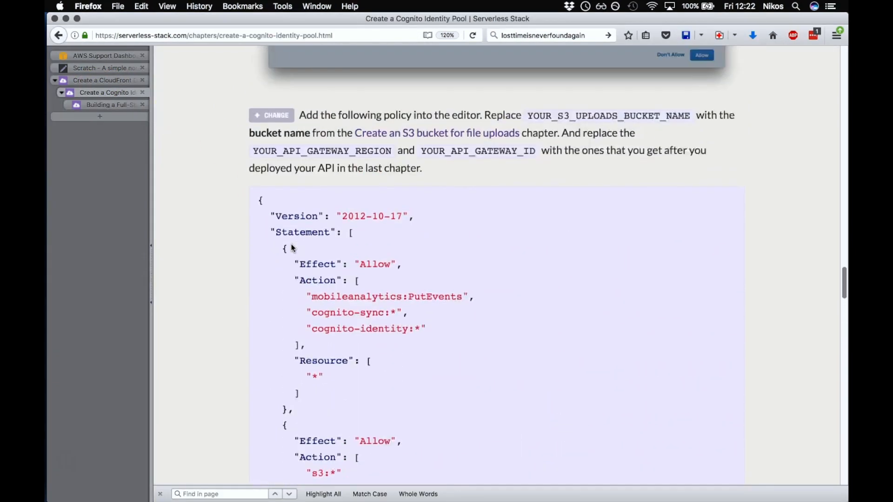
pyautogui.scroll(20, 291, 246)
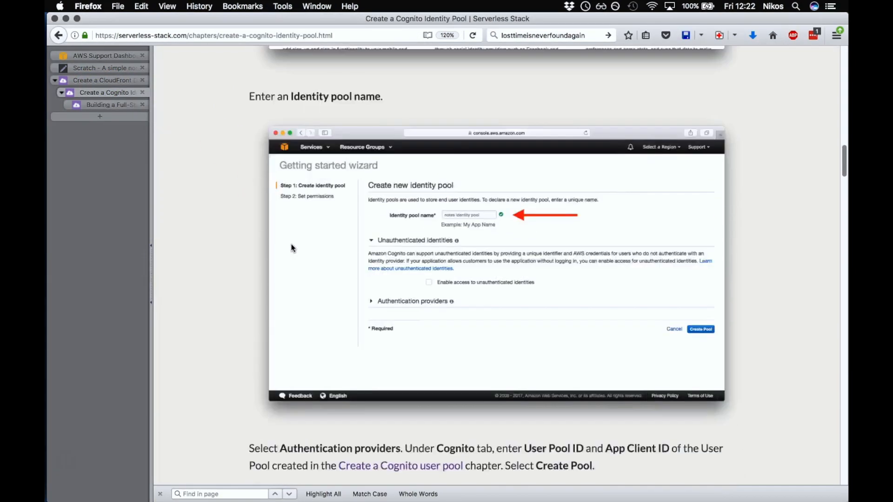
pyautogui.scroll(-20, 292, 244)
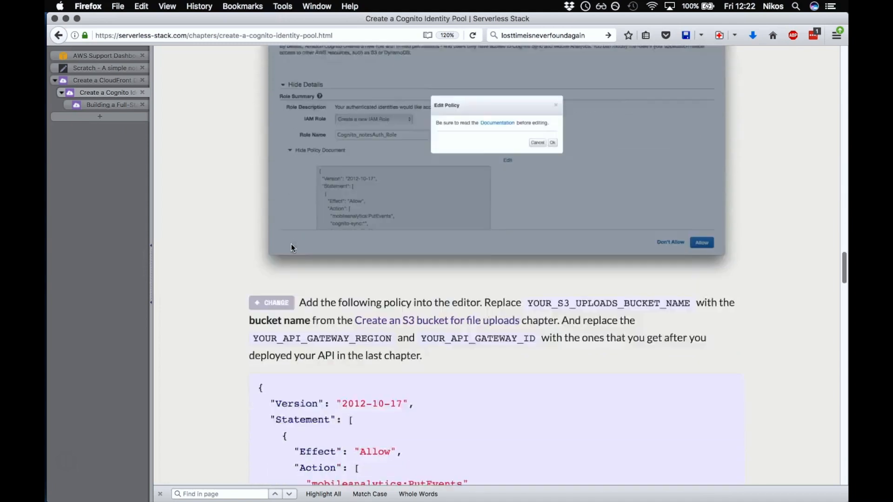
pyautogui.scroll(-2, 291, 243)
pyautogui.scroll(-2, 292, 247)
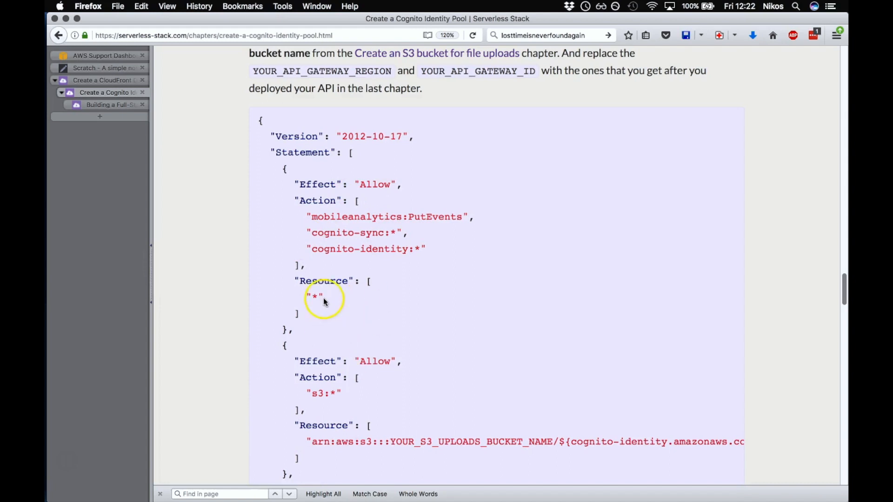
pyautogui.scroll(-6, 325, 303)
pyautogui.scroll(6, 324, 302)
pyautogui.click(389, 227)
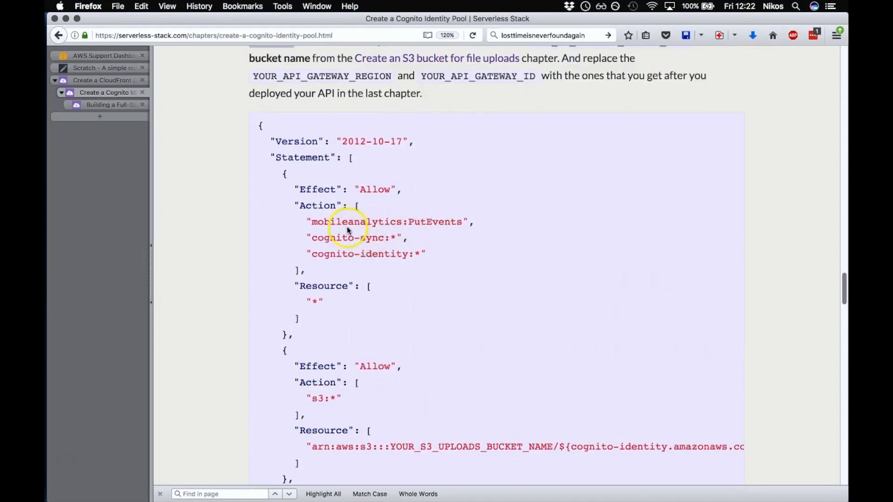
pyautogui.scroll(-3, 348, 229)
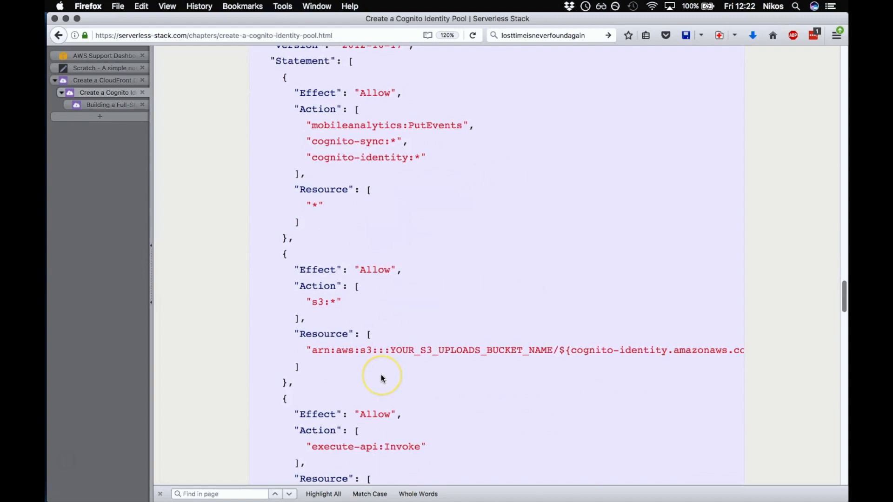
# - Switch to iTerm2, clear the terminal and rerun the previous apig-test POST request to /notes
pyautogui.press('super+Tab')
pyautogui.press('Tab')
pyautogui.press('Tab')
pyautogui.press('Tab')
pyautogui.press('Tab')
pyautogui.press('Tab')
pyautogui.press('Tab')
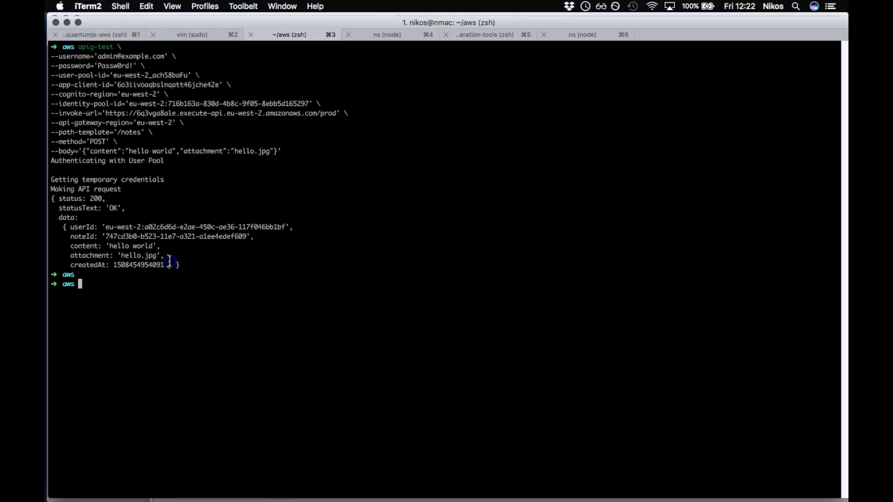
pyautogui.hotkey('ctrl', 'l')
pyautogui.press('Up')
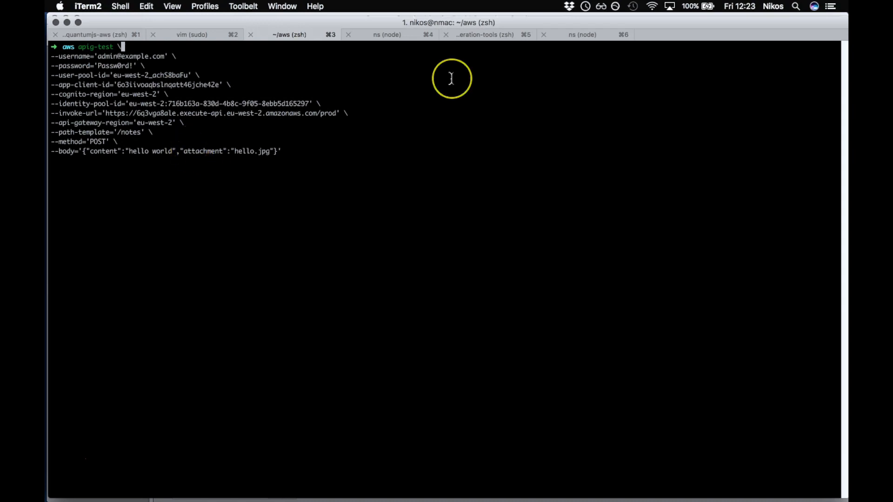
pyautogui.press('Return')
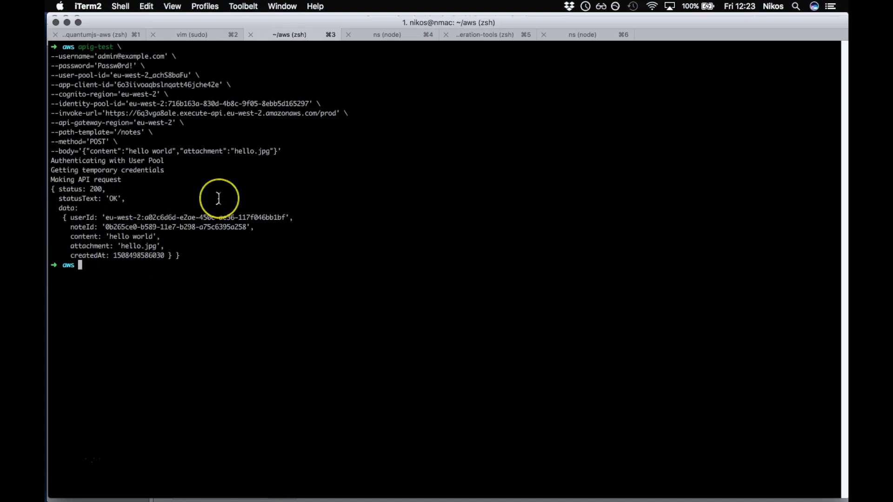
# - Return to the Cognito chapter in Firefox and review the policy's Cognito, s3 and execute-api:Invoke statements
pyautogui.press('super+Tab')
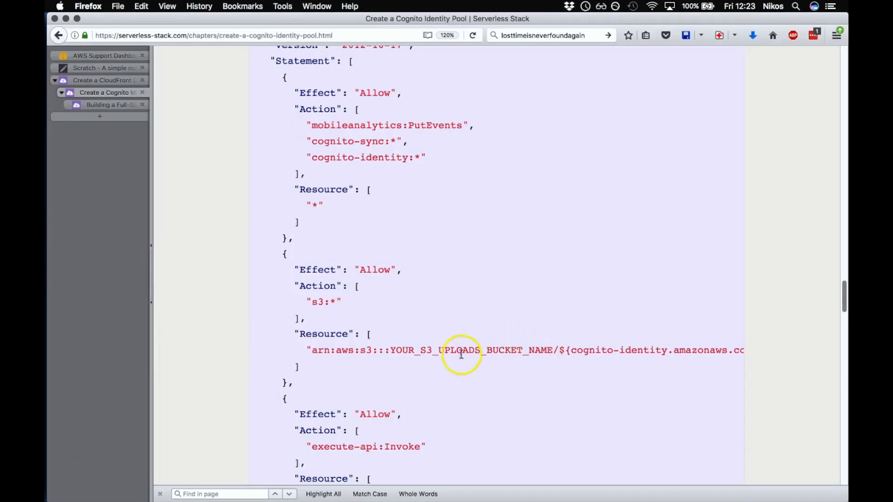
pyautogui.scroll(-2, 446, 363)
pyautogui.scroll(-4, 478, 301)
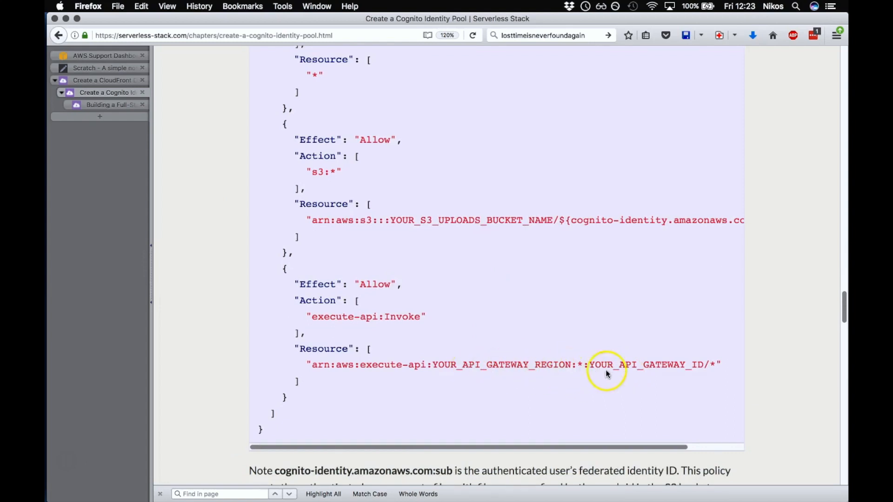
pyautogui.scroll(9, 422, 318)
pyautogui.scroll(-3, 422, 318)
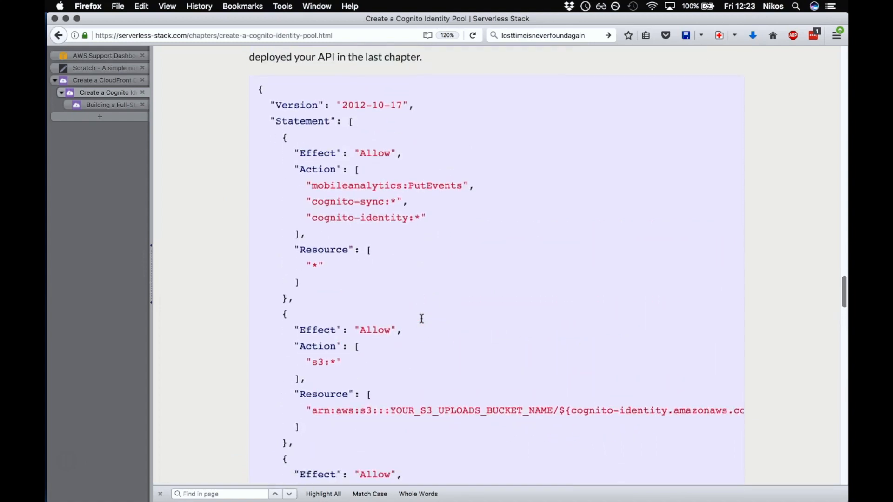
pyautogui.scroll(-8, 422, 319)
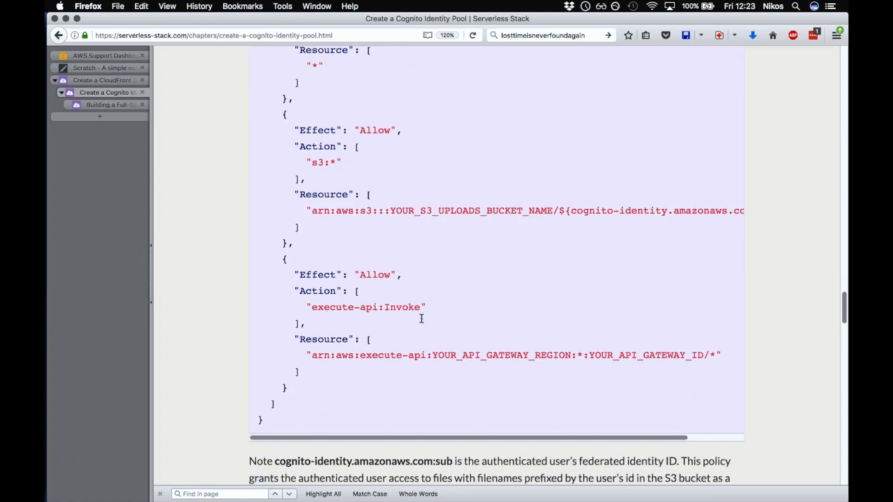
pyautogui.scroll(6, 422, 319)
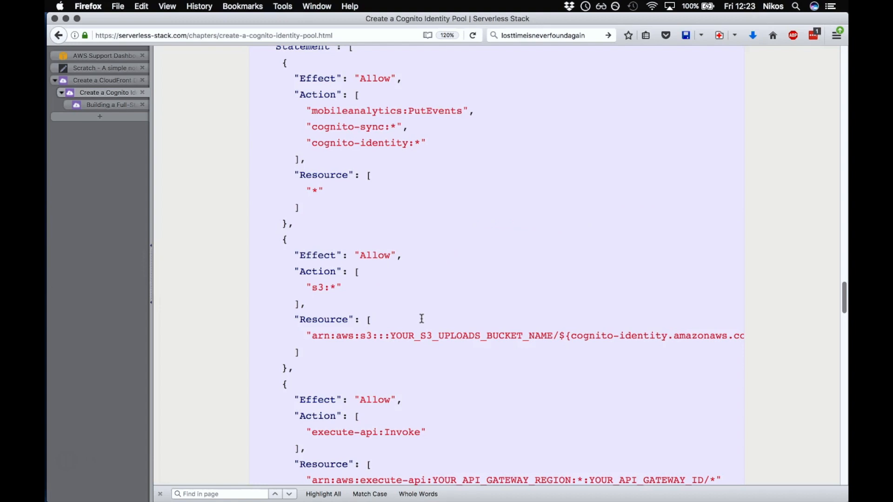
# - Switch to Chrome, close the Screencast-O-Matic account page and review the oneClick Cognito auth role policy in the IAM Policy Simulator
pyautogui.press('super+Tab')
pyautogui.press('super+Tab')
pyautogui.press('super+Tab')
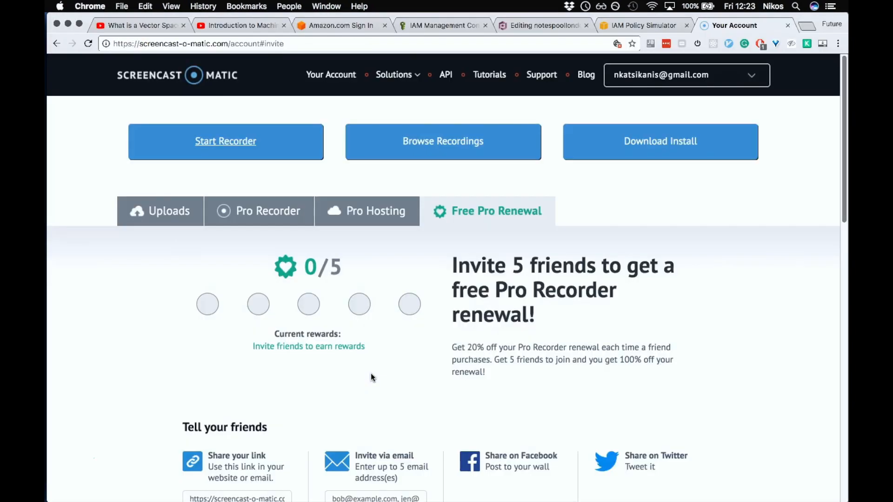
pyautogui.press('super+w')
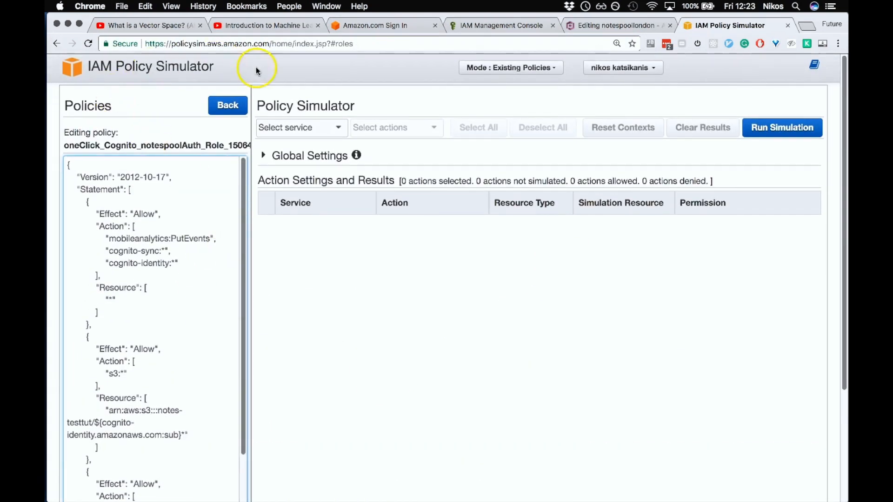
pyautogui.scroll(-10, 139, 216)
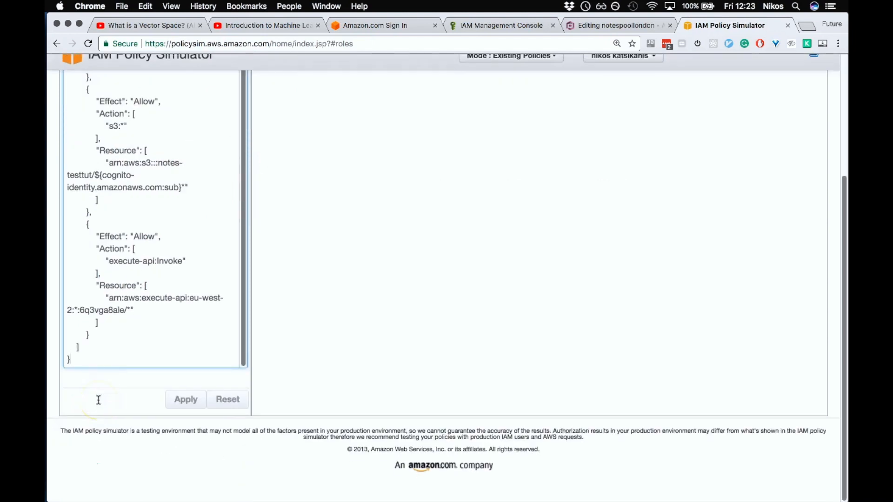
pyautogui.scroll(10, 225, 409)
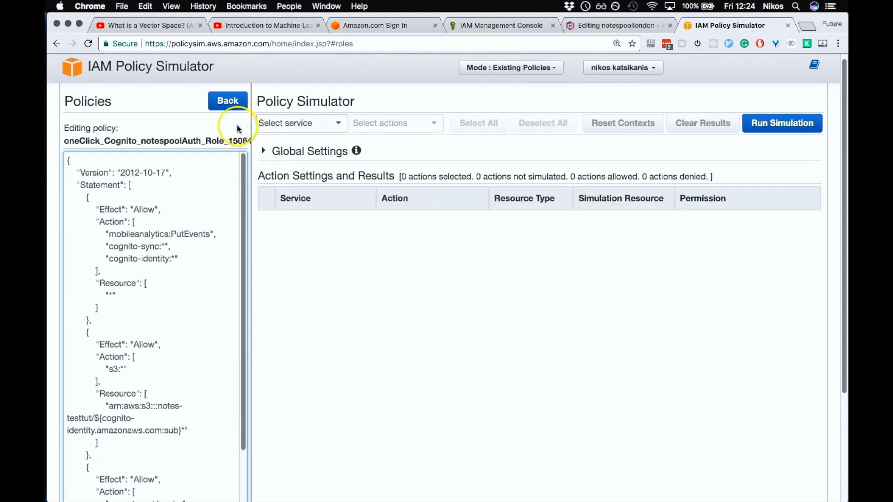
# - Leave the policy editor, look at the IAM policies of Cognito_notespoolAuth_Role and return to the list of roles
pyautogui.click(228, 105)
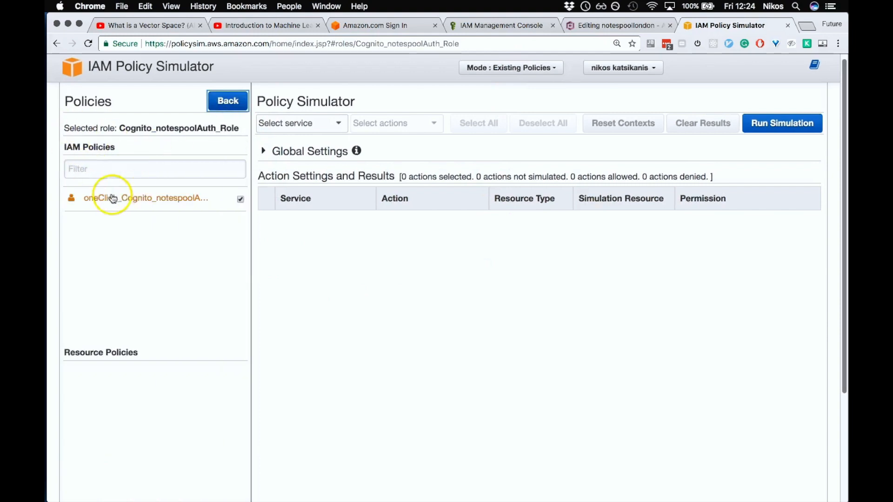
pyautogui.click(124, 168)
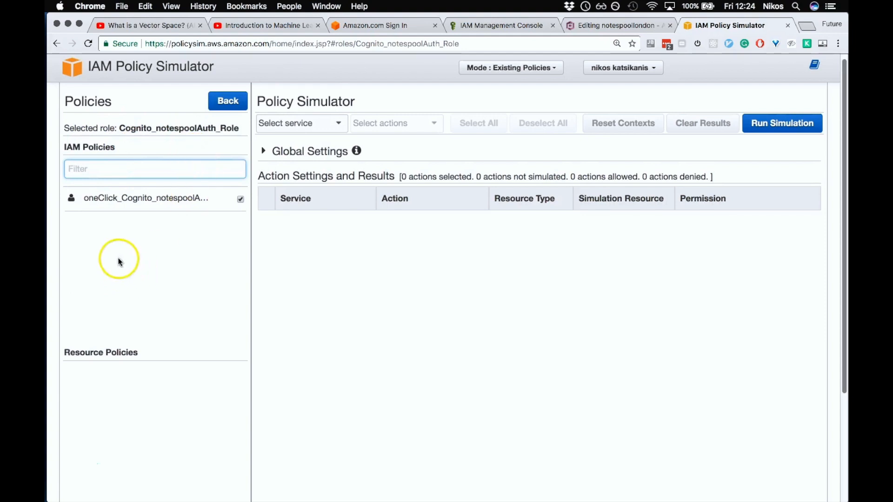
pyautogui.click(120, 168)
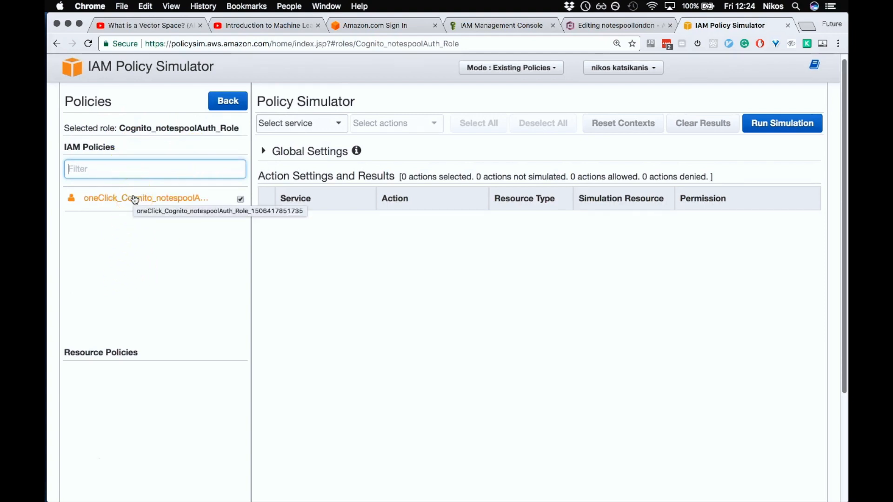
pyautogui.click(223, 108)
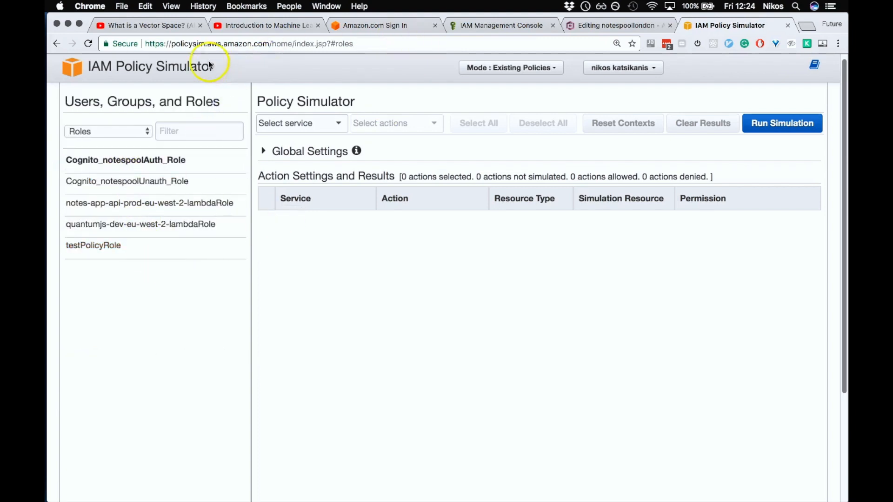
# - Look at the simulator's Groups and Users lists in place of Roles
pyautogui.click(135, 131)
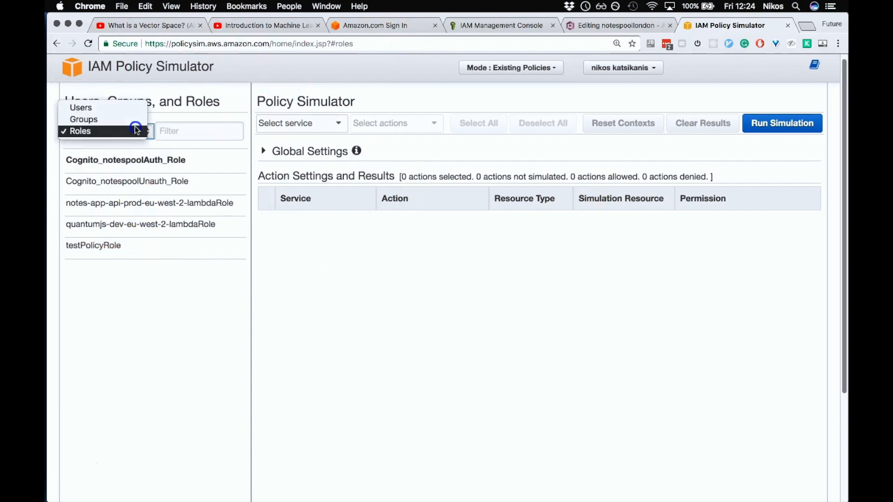
pyautogui.click(117, 120)
pyautogui.click(126, 135)
pyautogui.click(103, 120)
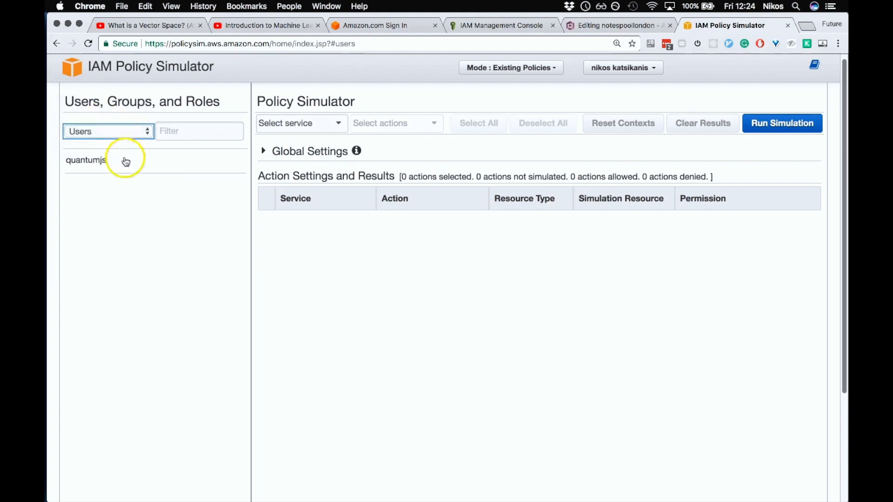
pyautogui.click(111, 134)
pyautogui.click(98, 141)
# - Switch the entity list back to Roles and open the policies of Cognito_notespoolAuth_Role
pyautogui.click(108, 134)
pyautogui.click(97, 147)
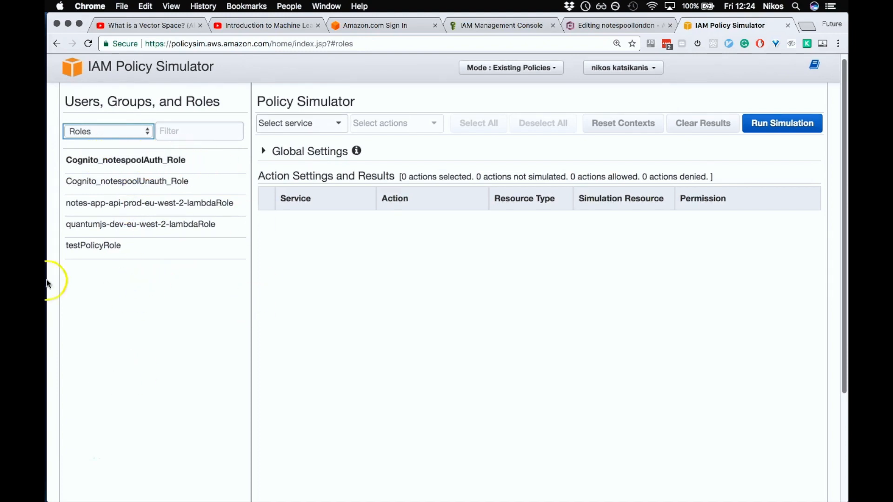
pyautogui.click(147, 160)
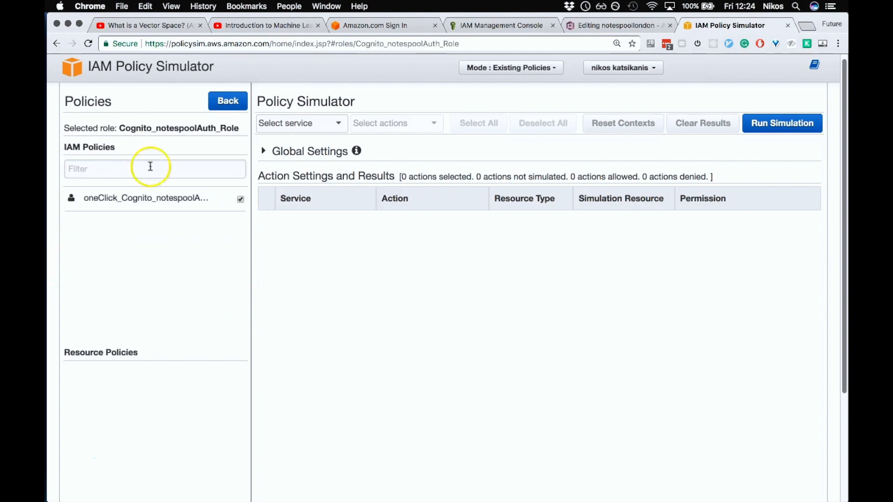
# - Open the oneClick policy of Cognito_notespoolAuth_Role and review its S3 and execute-api statements
pyautogui.click(145, 193)
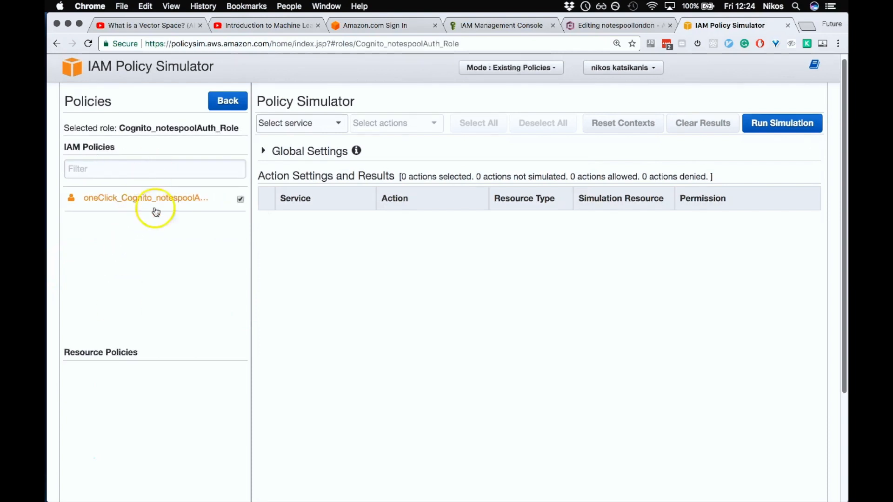
pyautogui.click(162, 206)
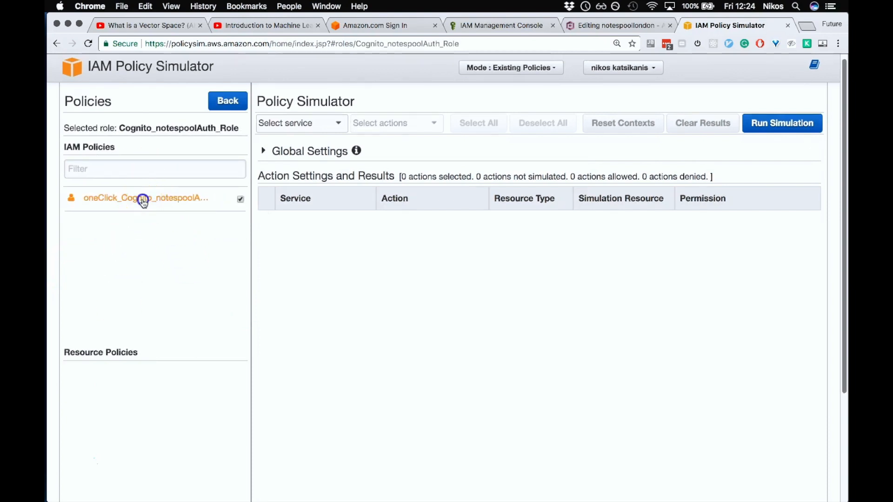
pyautogui.scroll(-5, 163, 339)
pyautogui.scroll(-5, 163, 336)
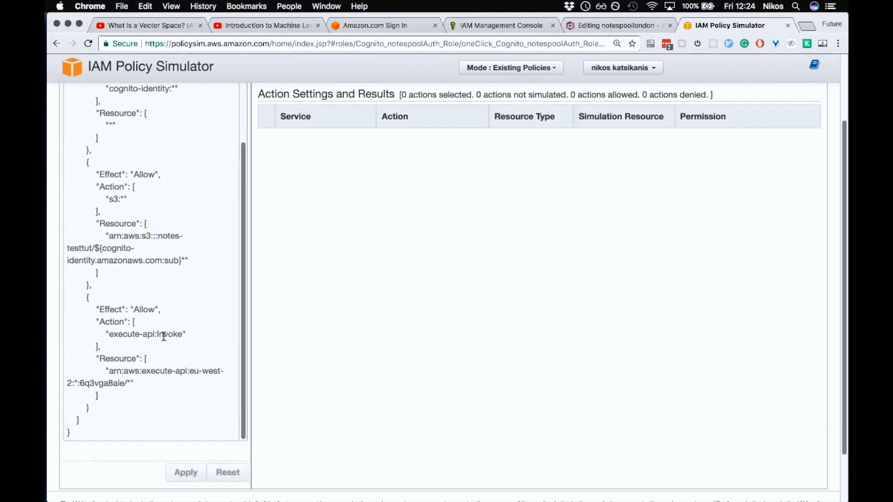
pyautogui.scroll(5, 163, 336)
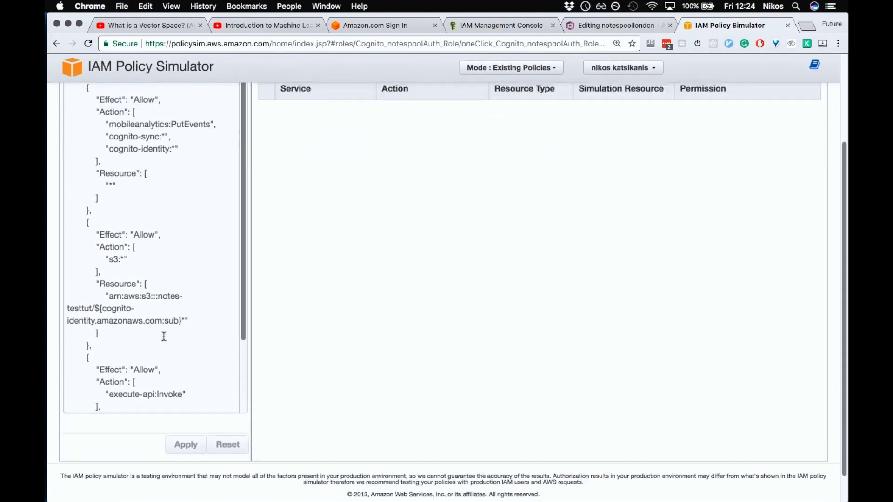
pyautogui.scroll(-1, 163, 336)
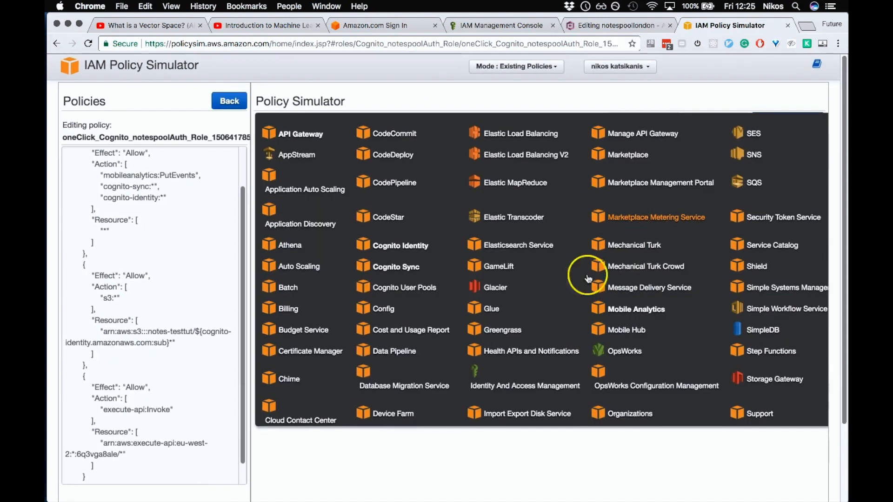
# - Choose S3 as the service to simulate
pyautogui.scroll(-10, 409, 246)
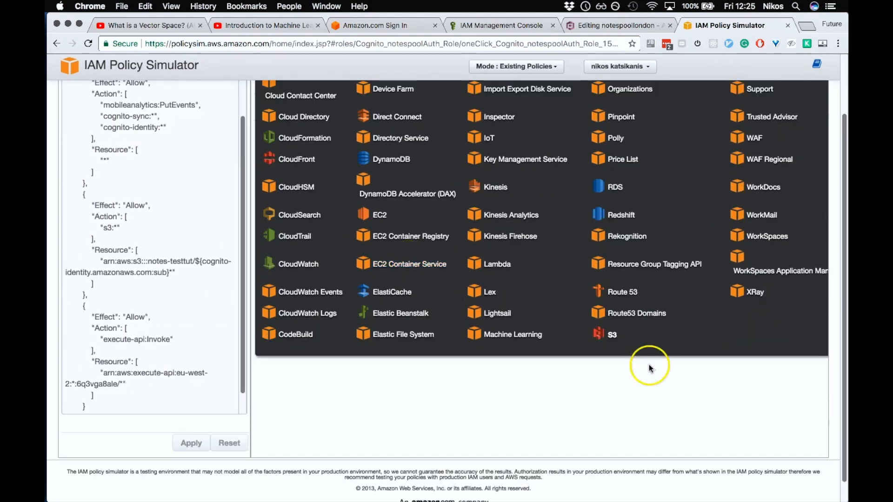
pyautogui.click(612, 335)
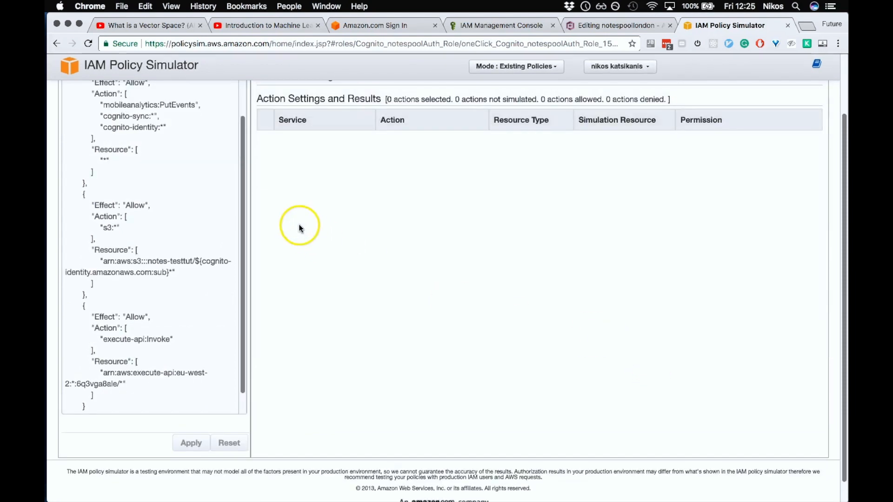
pyautogui.scroll(3, 453, 125)
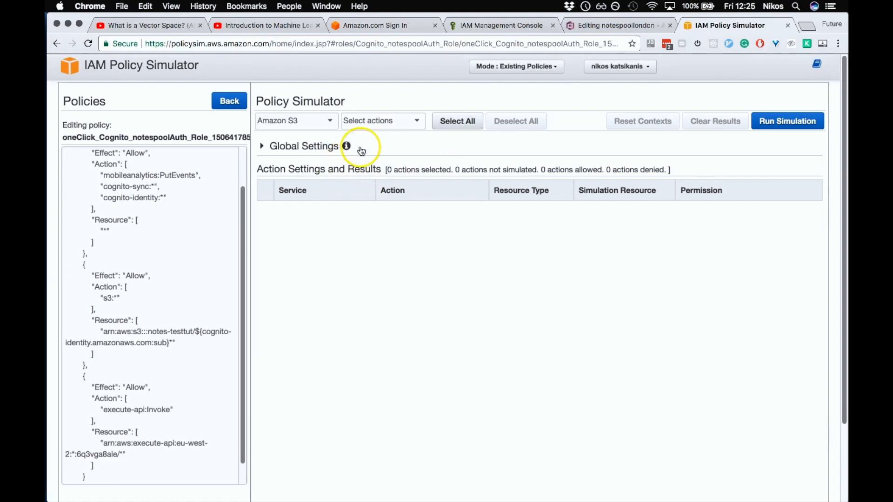
pyautogui.click(376, 120)
pyautogui.click(299, 242)
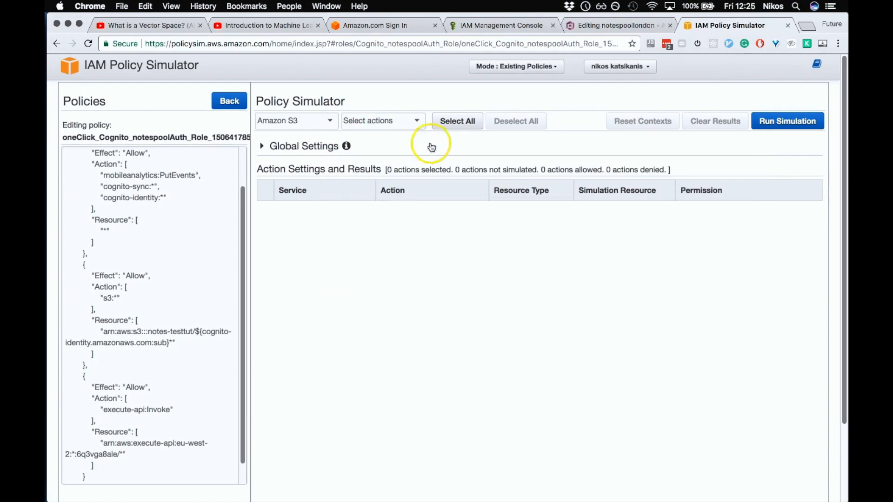
pyautogui.click(457, 122)
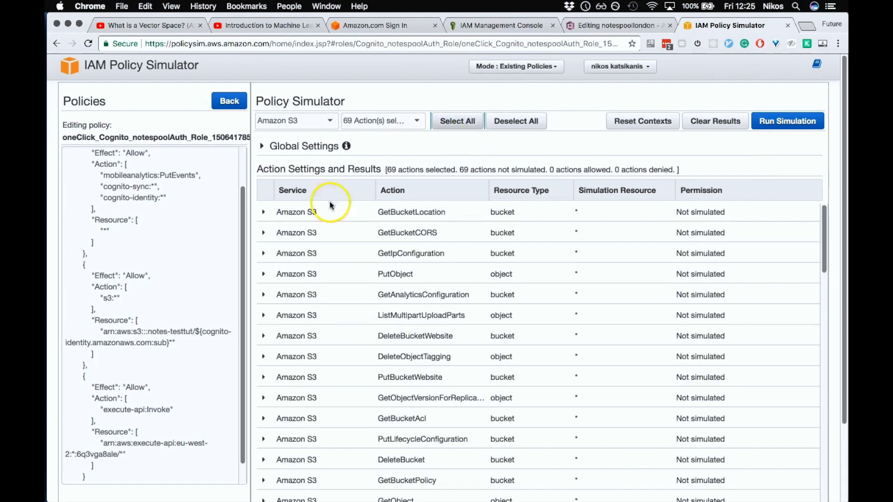
pyautogui.click(512, 120)
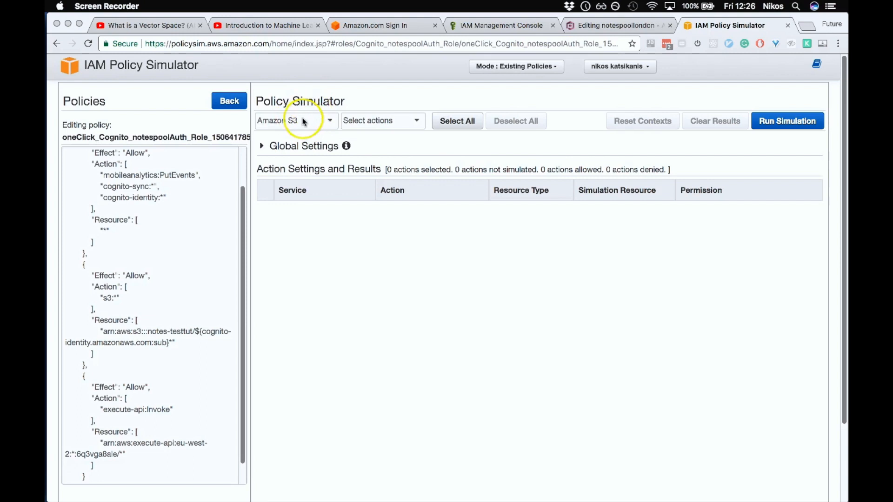
# - Add the S3 GetObject action to the simulation and run it with the default resource
pyautogui.click(415, 123)
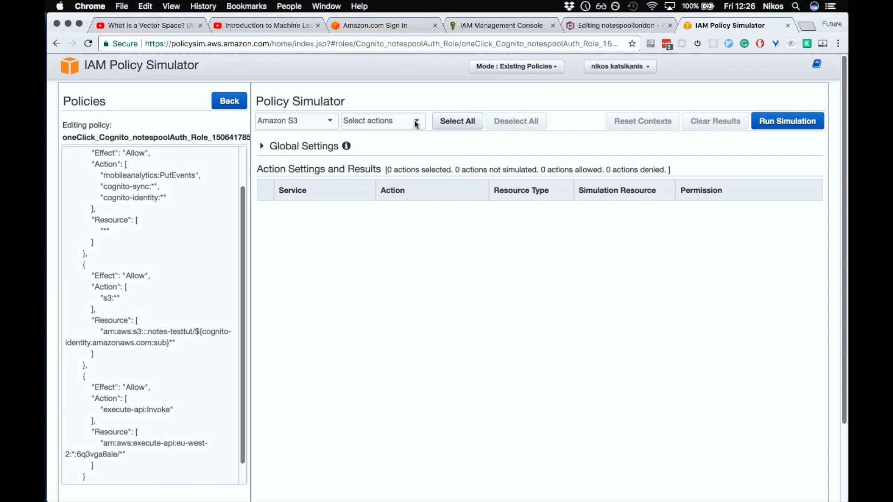
pyautogui.click(417, 123)
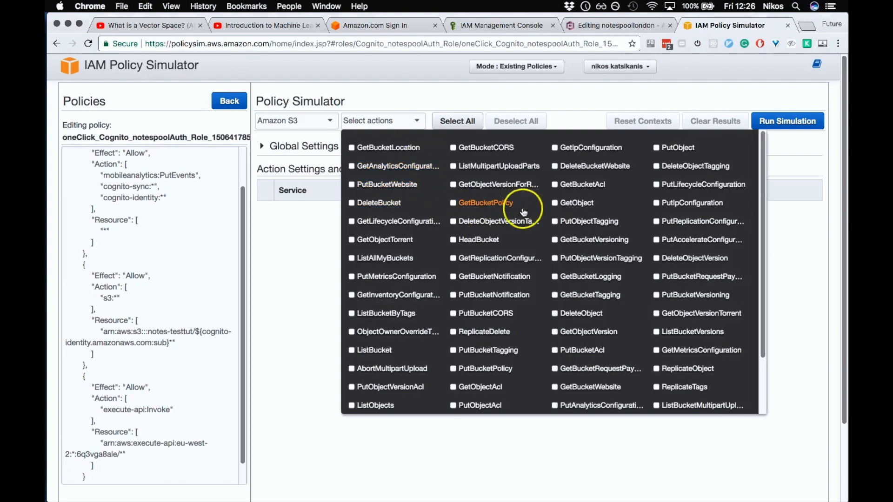
pyautogui.click(555, 204)
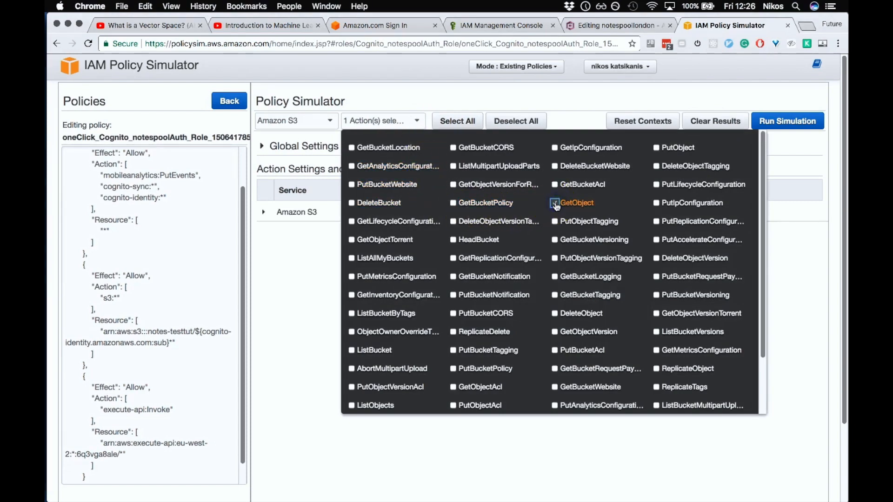
pyautogui.click(305, 272)
pyautogui.scroll(-1, 173, 330)
pyautogui.scroll(-2, 196, 302)
pyautogui.click(264, 190)
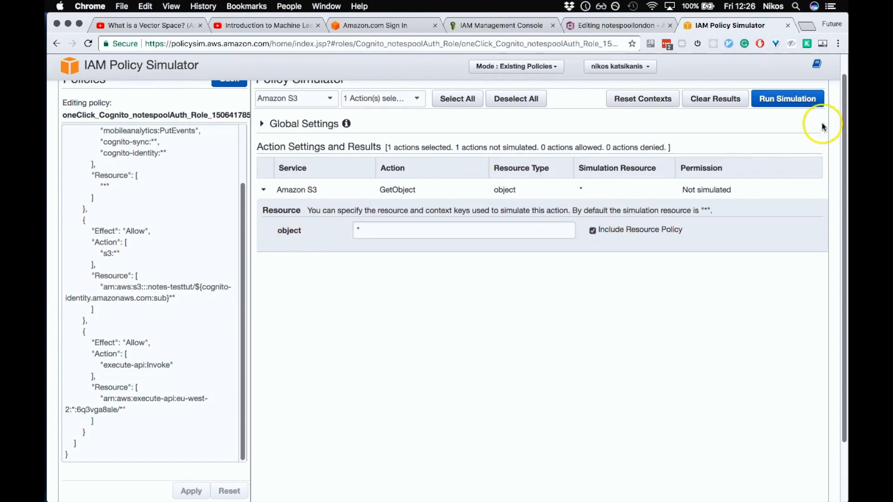
pyautogui.click(808, 99)
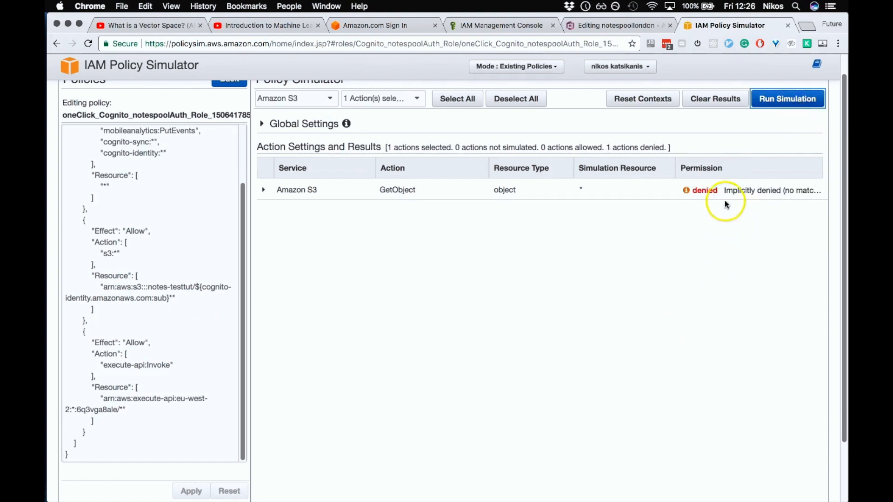
# - Set the GetObject action's object resource to arn:aws:s3:::notes-testtut, copied from the policy, and rerun the simulation
pyautogui.click(263, 189)
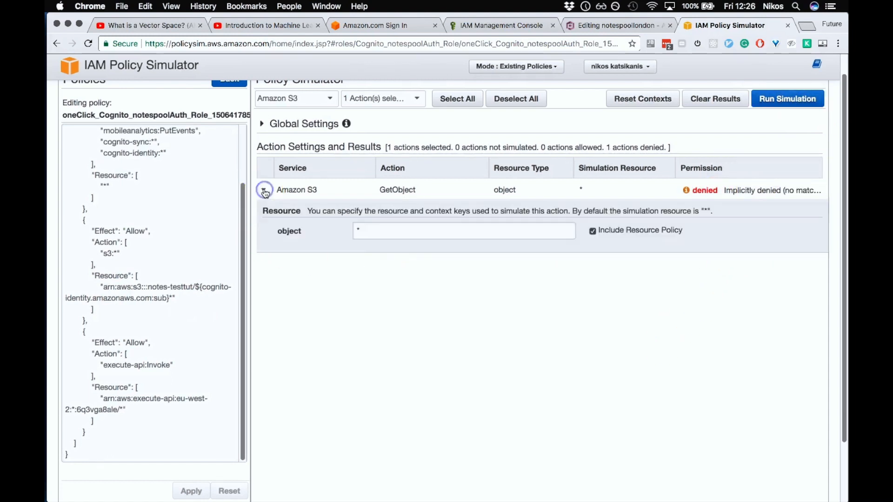
pyautogui.scroll(-3, 137, 407)
pyautogui.scroll(2, 136, 407)
pyautogui.scroll(-3, 136, 408)
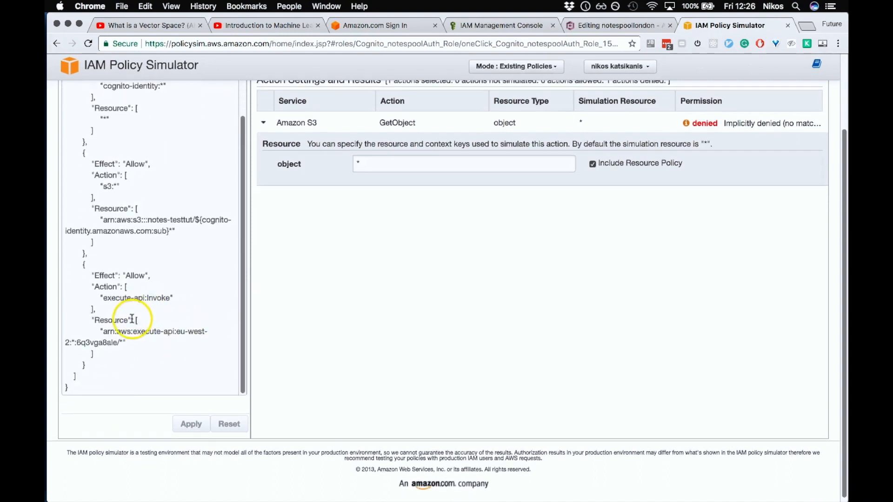
pyautogui.scroll(2, 132, 319)
pyautogui.moveTo(103, 273); pyautogui.dragTo(181, 272)
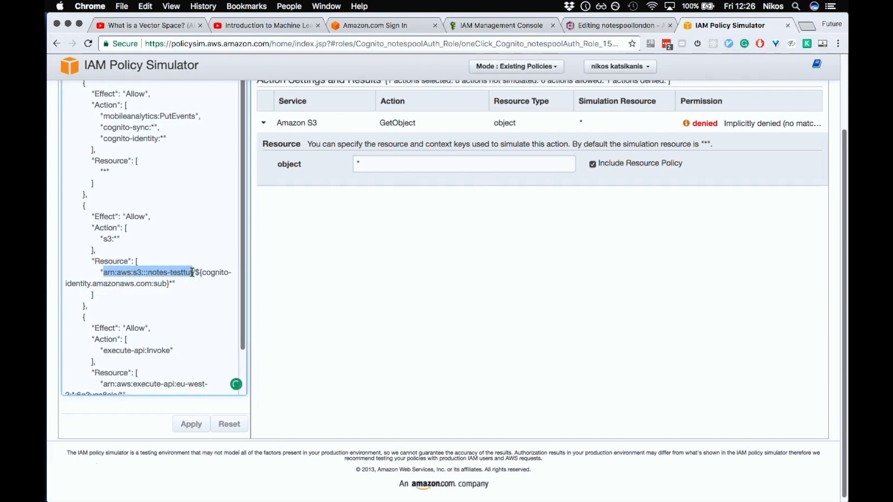
pyautogui.press('super+c')
pyautogui.click(377, 167)
pyautogui.press('BackSpace')
pyautogui.press('super+v')
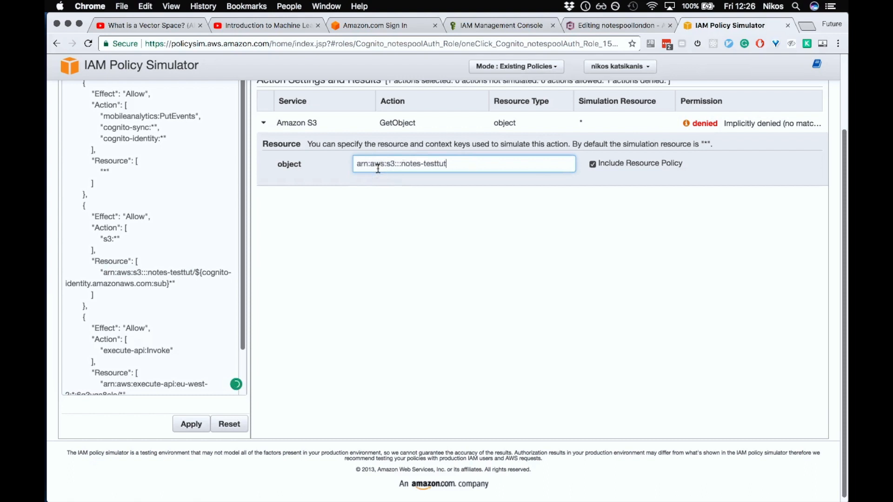
pyautogui.scroll(3, 351, 226)
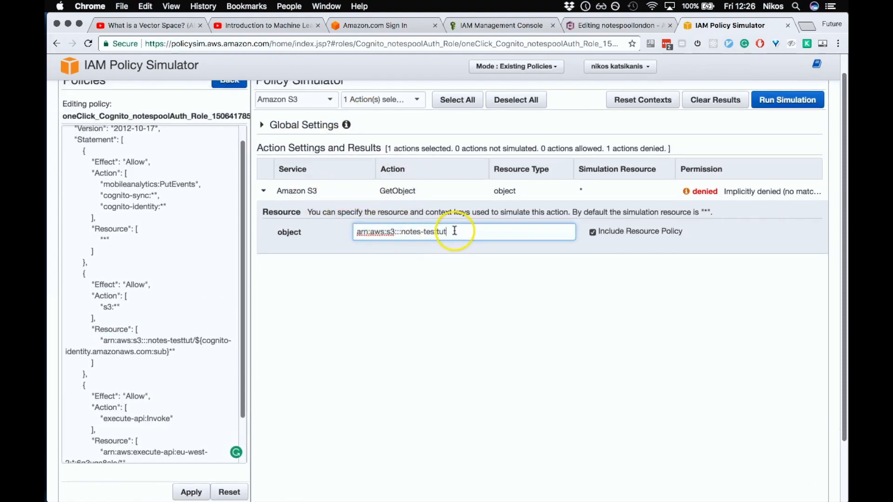
pyautogui.click(793, 100)
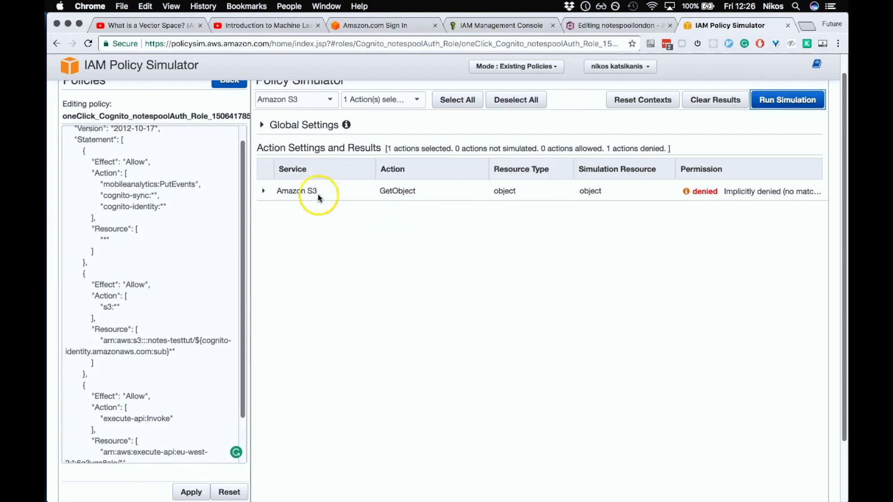
# - Shorten the S3 statement's resource in the policy to arn:aws:s3:::notes-testtut, apply the change and rerun the simulation
pyautogui.click(264, 191)
pyautogui.click(424, 231)
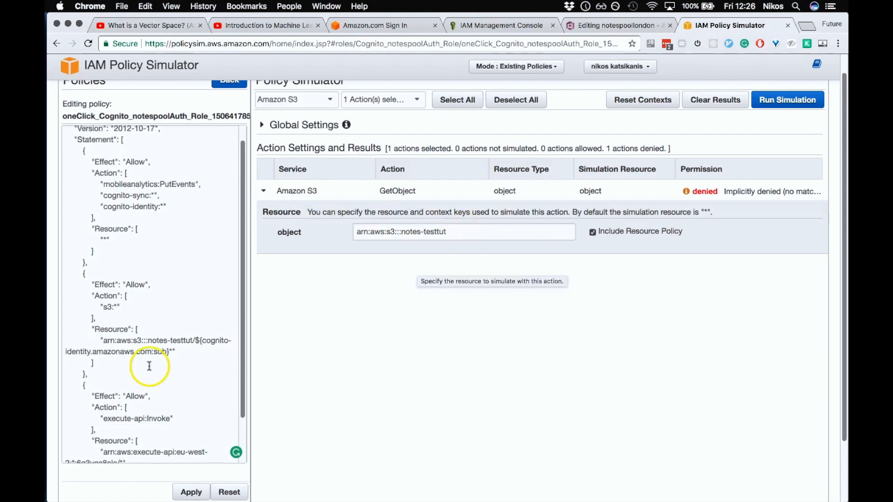
pyautogui.scroll(-2, 163, 358)
pyautogui.click(194, 321)
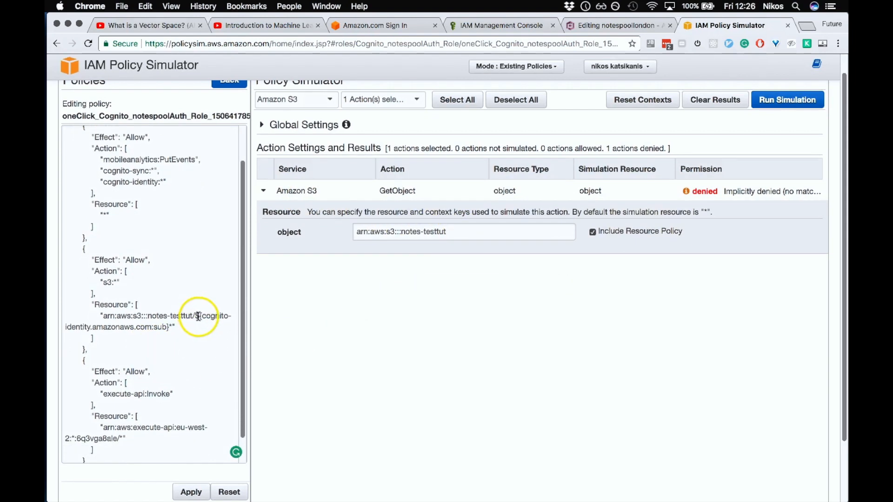
pyautogui.click(172, 329)
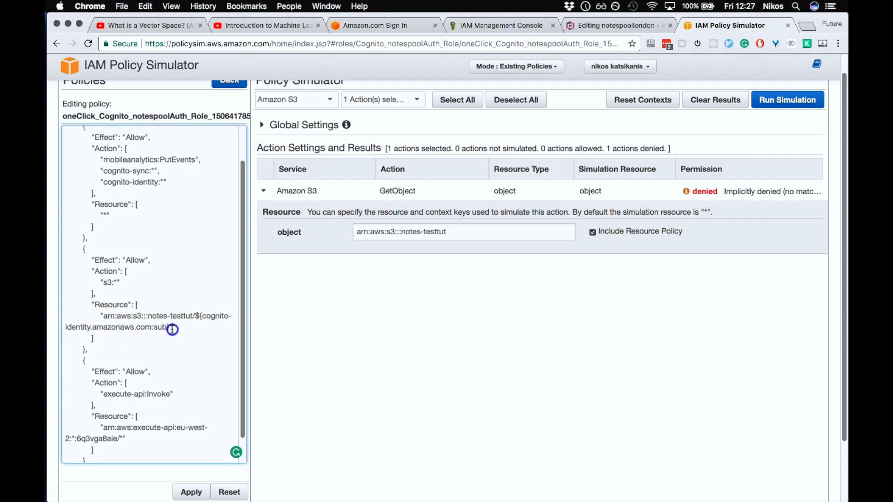
pyautogui.moveTo(180, 321); pyautogui.dragTo(195, 314)
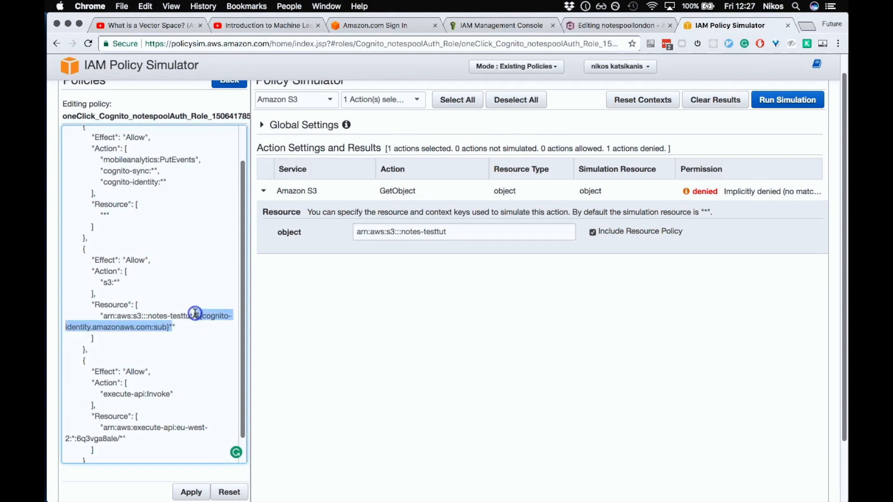
pyautogui.press('BackSpace')
pyautogui.click(191, 492)
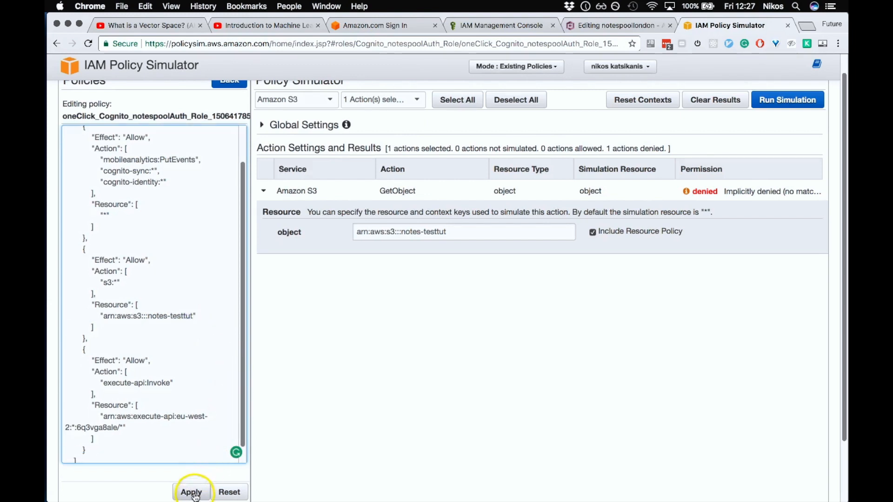
pyautogui.click(776, 99)
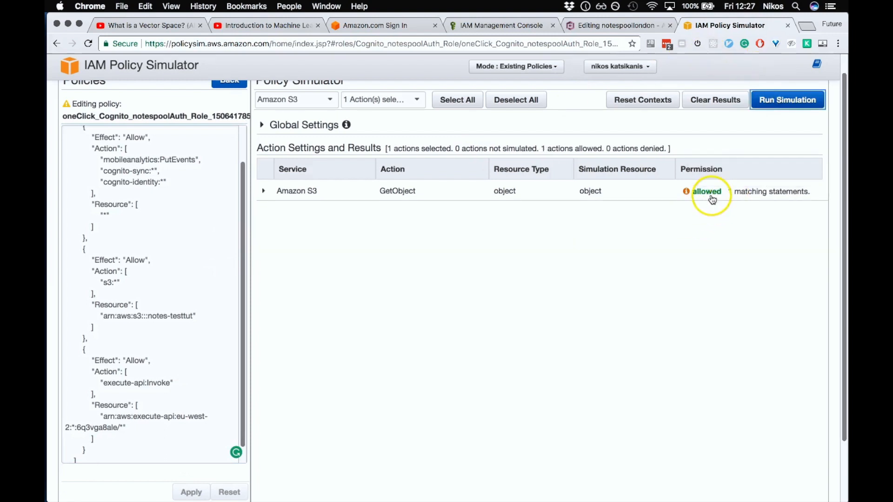
# - Add the API Gateway Invoke action to the simulation and run it with the default execute-api-general resource
pyautogui.scroll(-3, 175, 337)
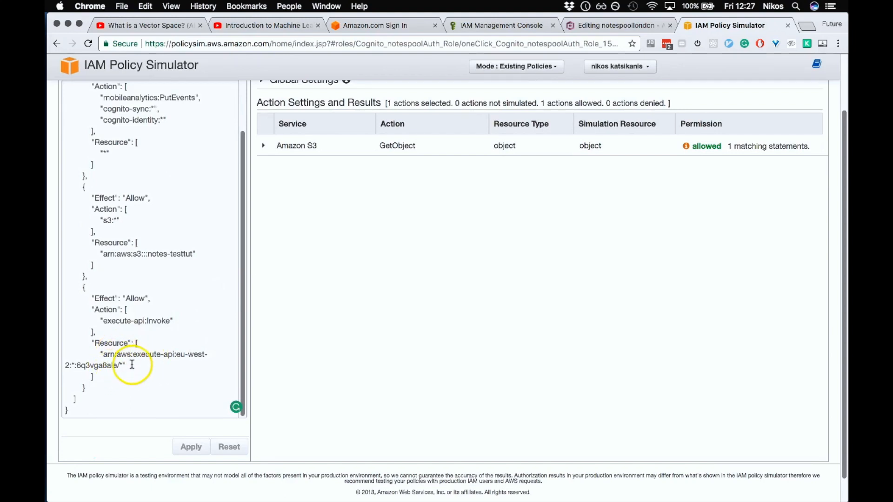
pyautogui.scroll(3, 289, 276)
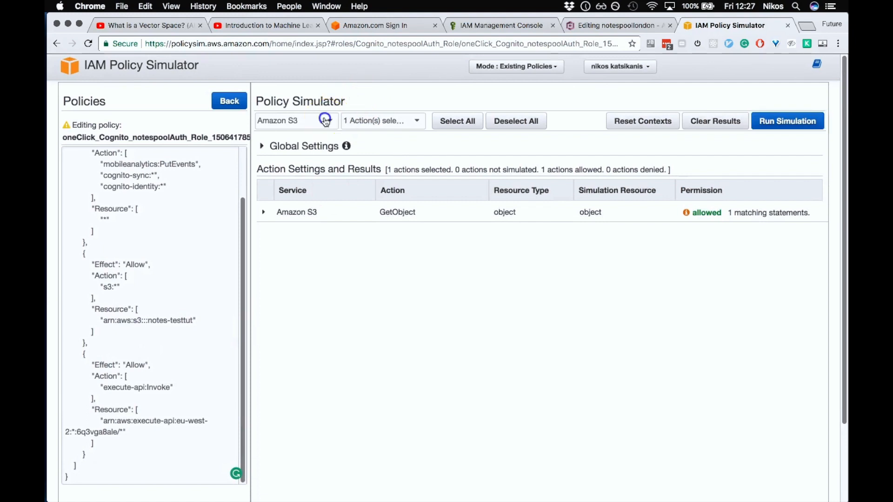
pyautogui.click(325, 121)
pyautogui.scroll(10, 438, 238)
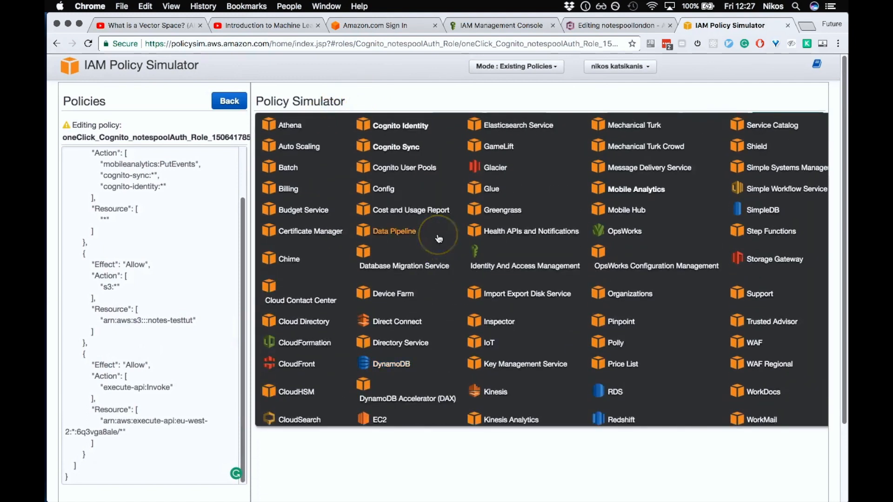
pyautogui.click(297, 134)
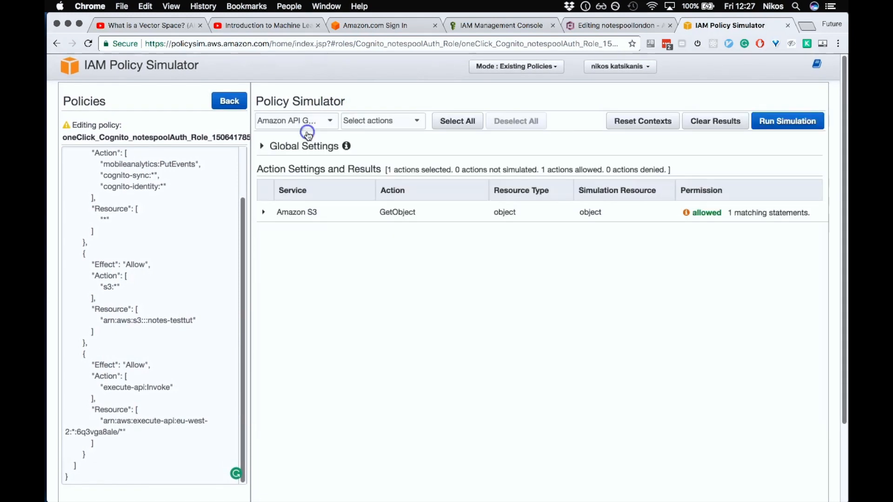
pyautogui.click(415, 121)
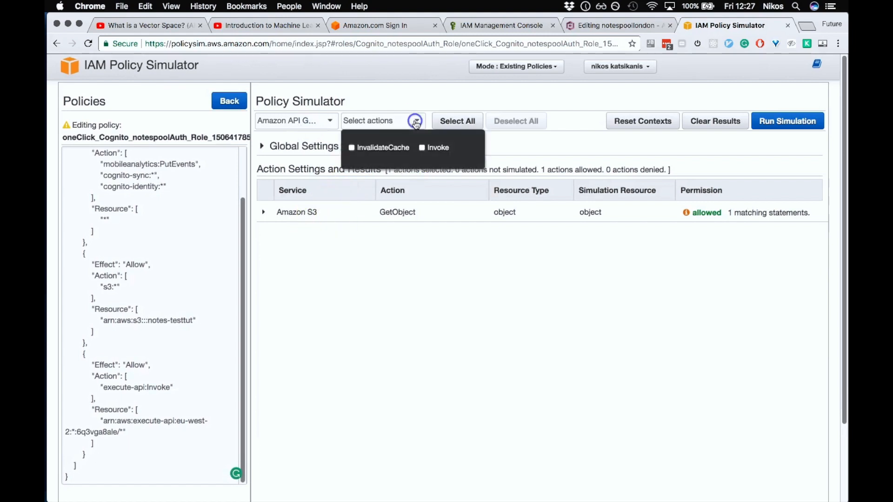
pyautogui.click(407, 127)
pyautogui.click(424, 147)
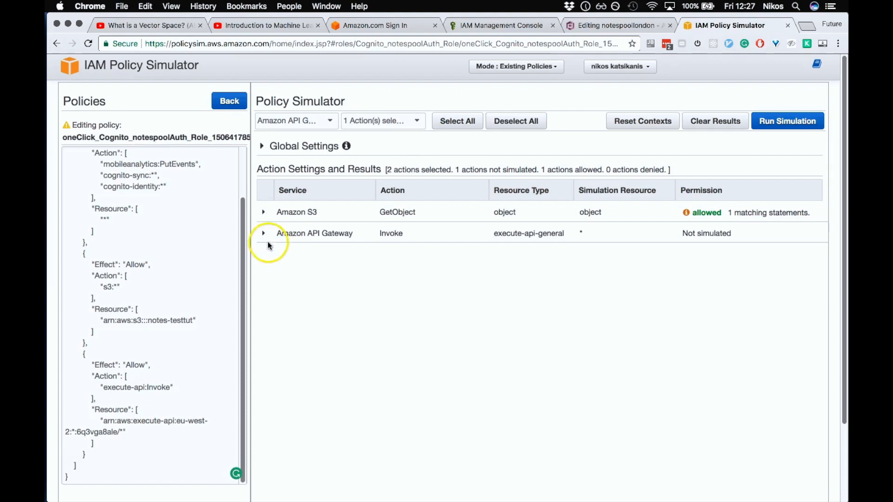
pyautogui.click(263, 234)
pyautogui.click(804, 121)
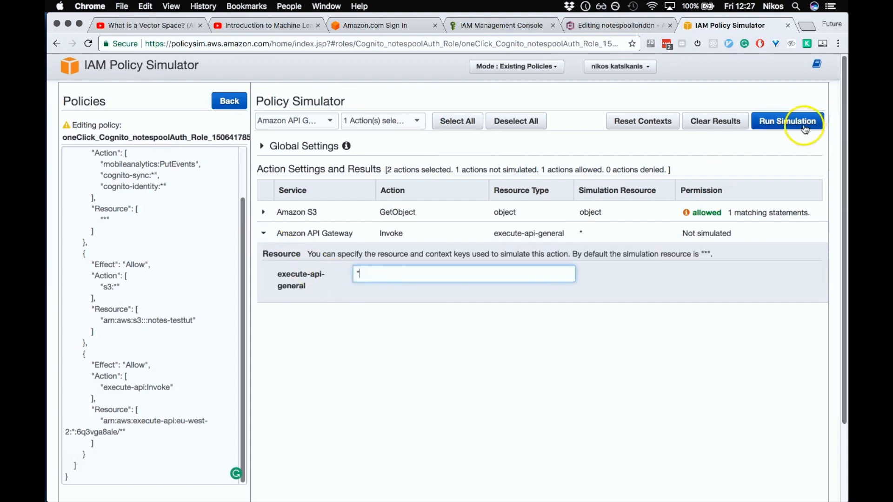
# - Set the Invoke action's execute-api-general resource to arn:aws:execute-api:eu-west-2:*:6q3vga8ale/*, copied from the policy, rerun the simulation and expand the API Gateway result
pyautogui.click(263, 233)
pyautogui.scroll(-3, 367, 378)
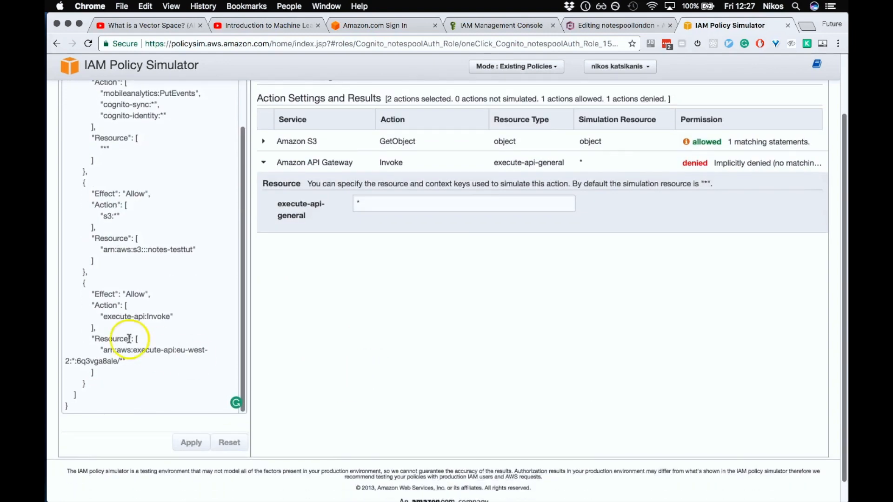
pyautogui.moveTo(102, 351); pyautogui.dragTo(123, 362)
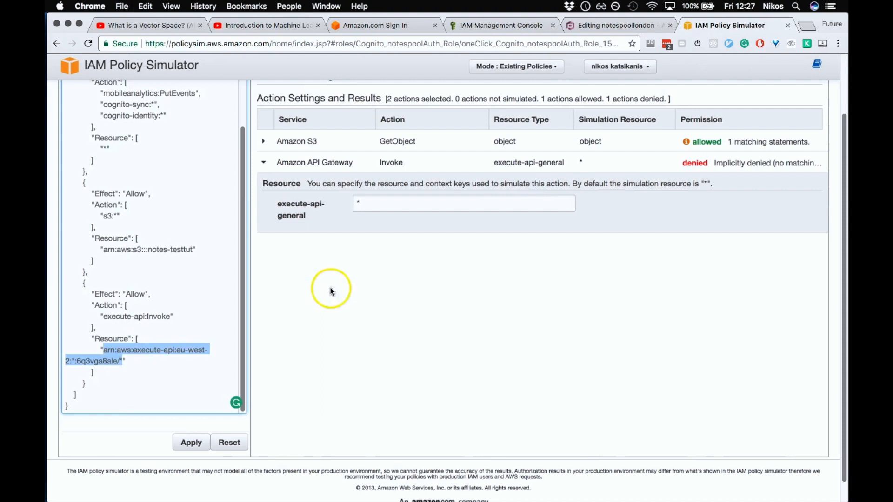
pyautogui.click(391, 203)
pyautogui.write('arn:aws:execute-api:eu-west-2:*:6q3vga8ale/*')
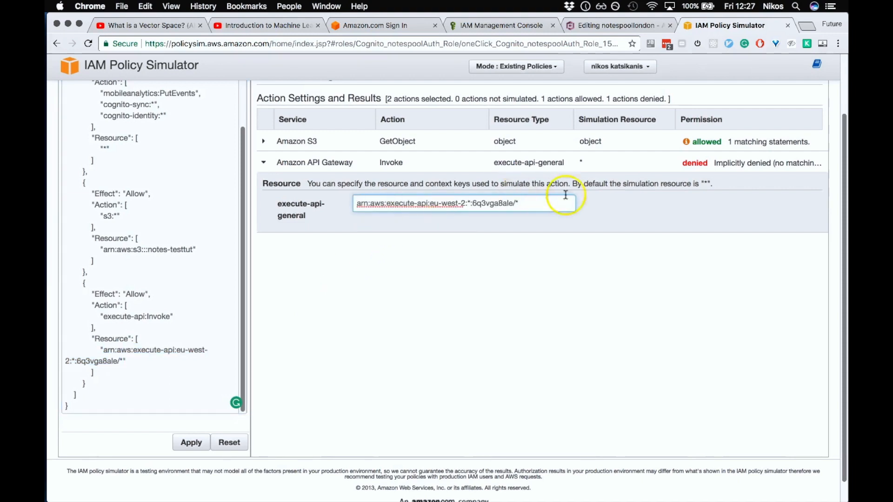
pyautogui.scroll(3, 570, 339)
pyautogui.click(782, 126)
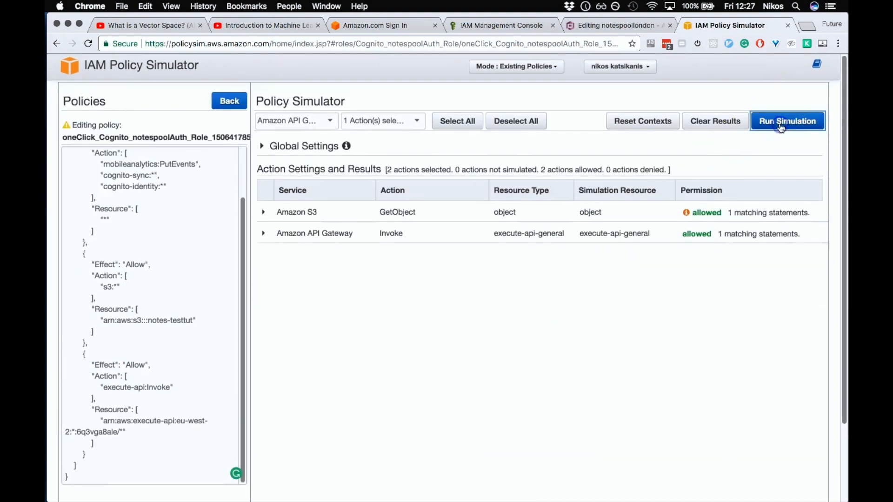
pyautogui.click(263, 234)
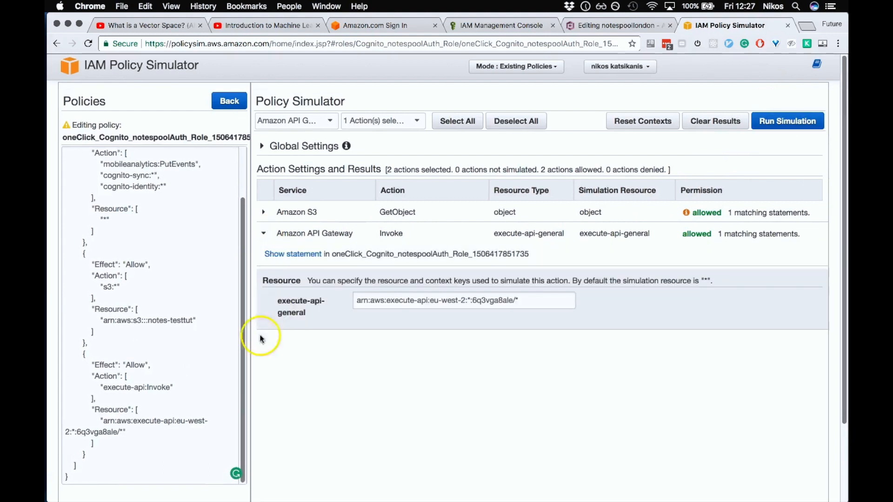
pyautogui.scroll(3, 146, 200)
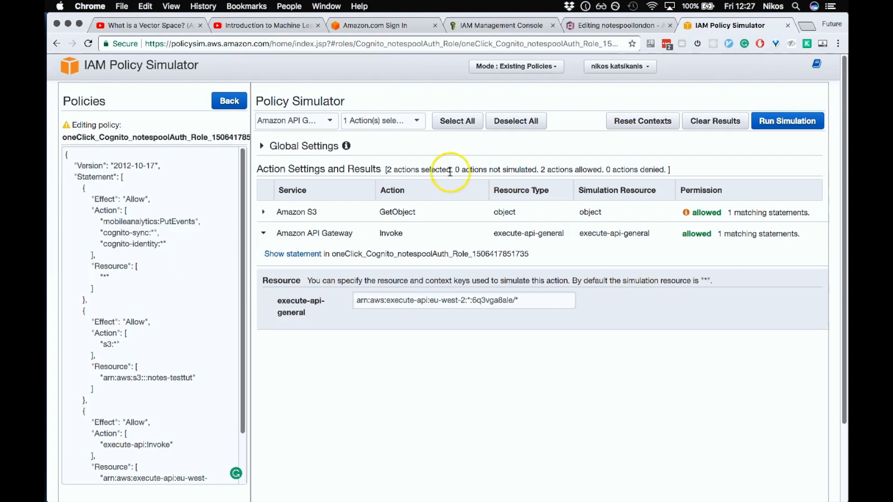
# - Review the notespoollondon identity pool's roles and Cognito authentication provider settings
pyautogui.click(595, 26)
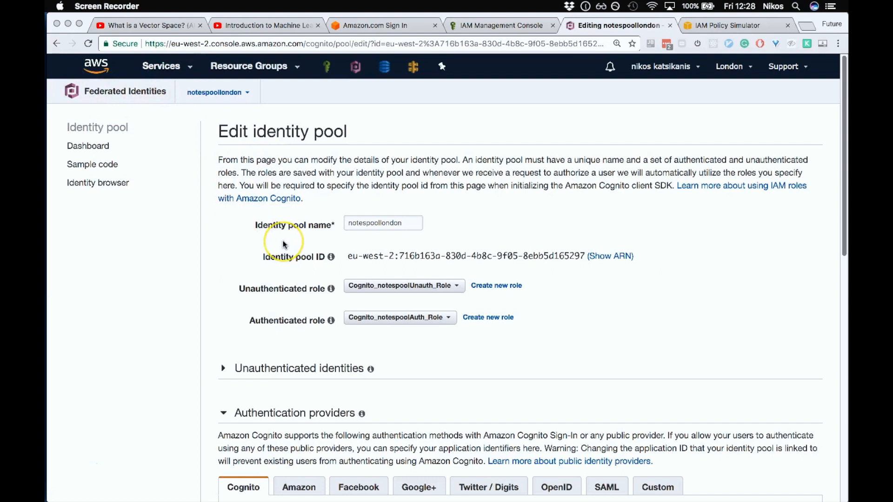
pyautogui.scroll(-5, 283, 241)
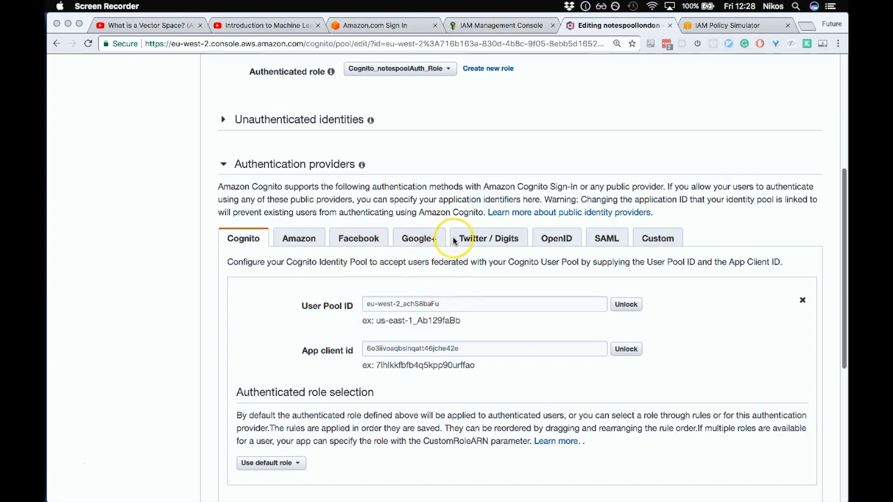
pyautogui.scroll(10, 455, 241)
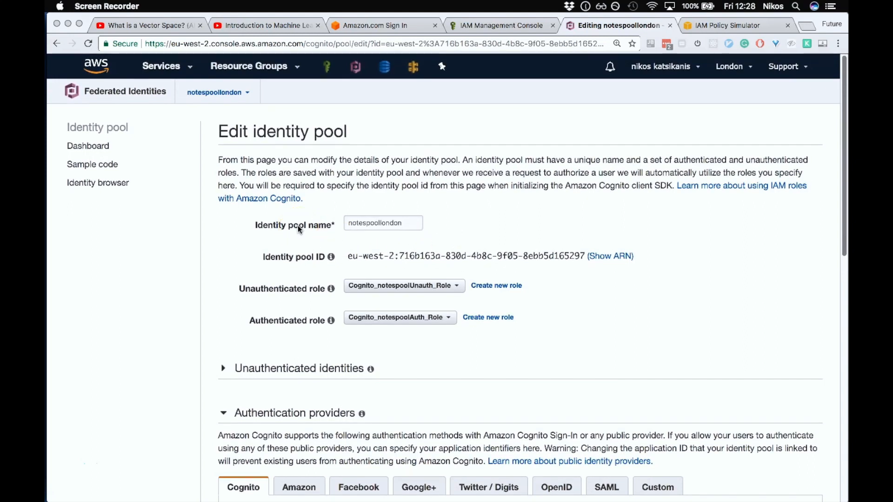
# - Switch to Firefox and look through the Serverless Stack guide's table of contents, from AWS account setup to deploying the React app
pyautogui.press('super+Tab')
pyautogui.press('super+Tab')
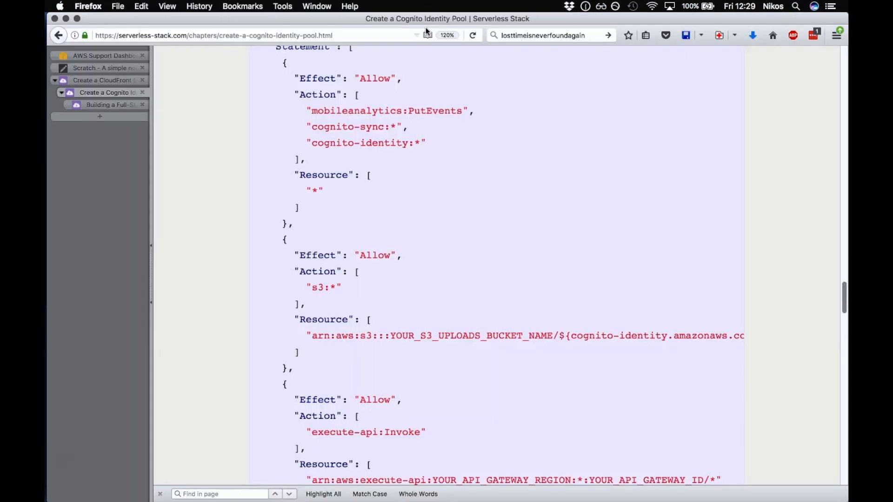
pyautogui.scroll(-2, 304, 259)
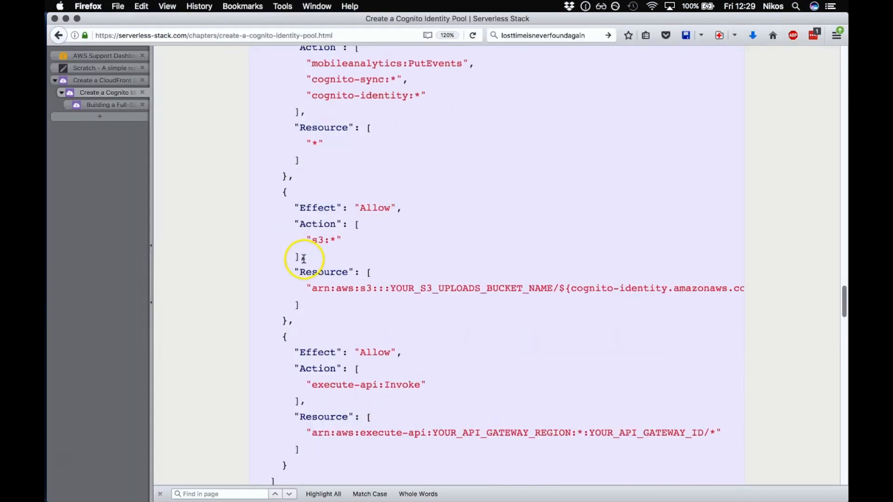
pyautogui.click(114, 103)
pyautogui.scroll(-5, 321, 198)
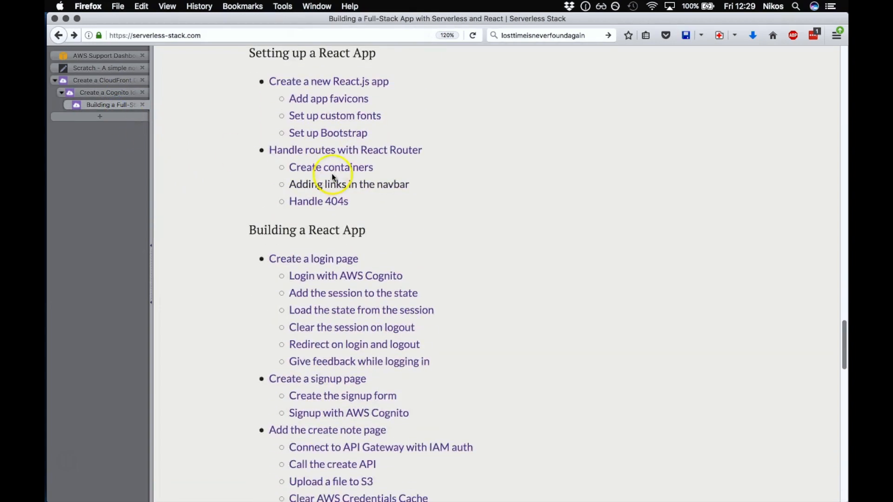
pyautogui.scroll(2, 329, 172)
pyautogui.scroll(4, 403, 146)
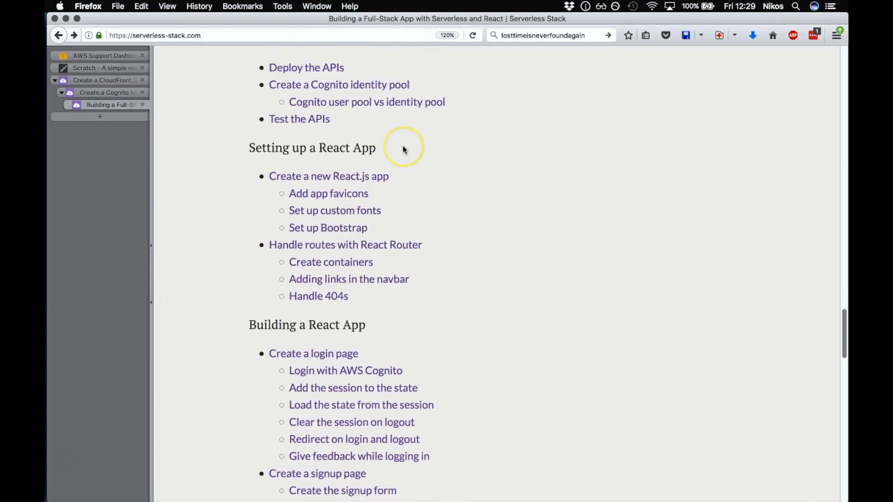
pyautogui.scroll(6, 349, 149)
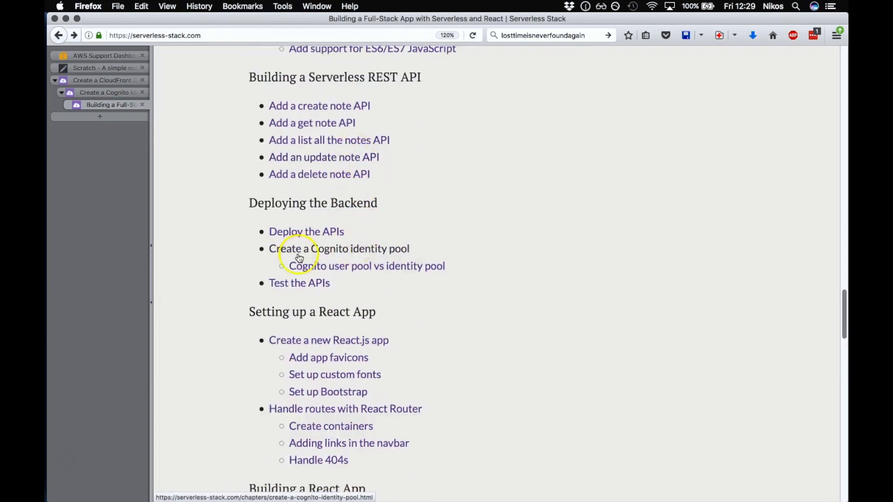
pyautogui.scroll(15, 344, 260)
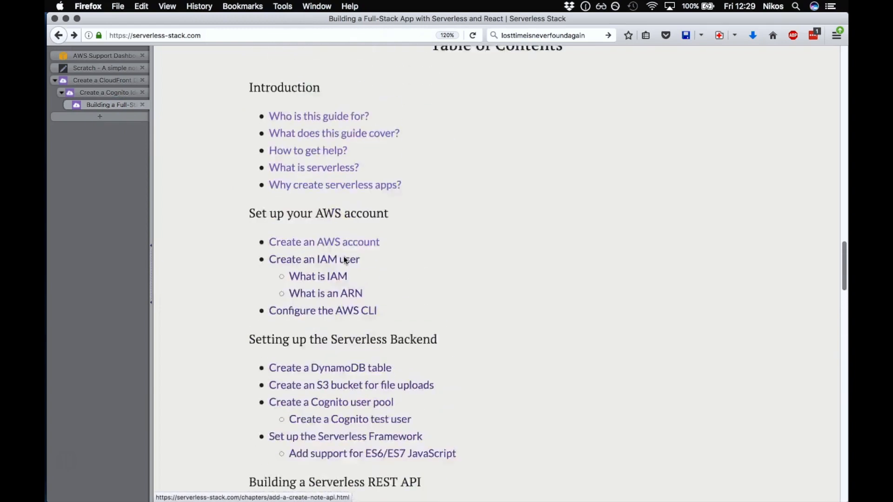
pyautogui.scroll(-7, 344, 260)
pyautogui.scroll(-18, 344, 258)
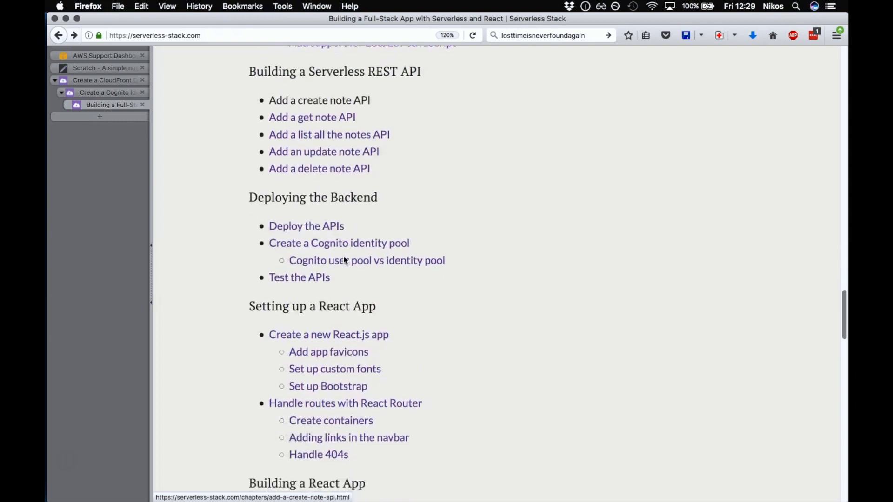
pyautogui.scroll(-9, 345, 283)
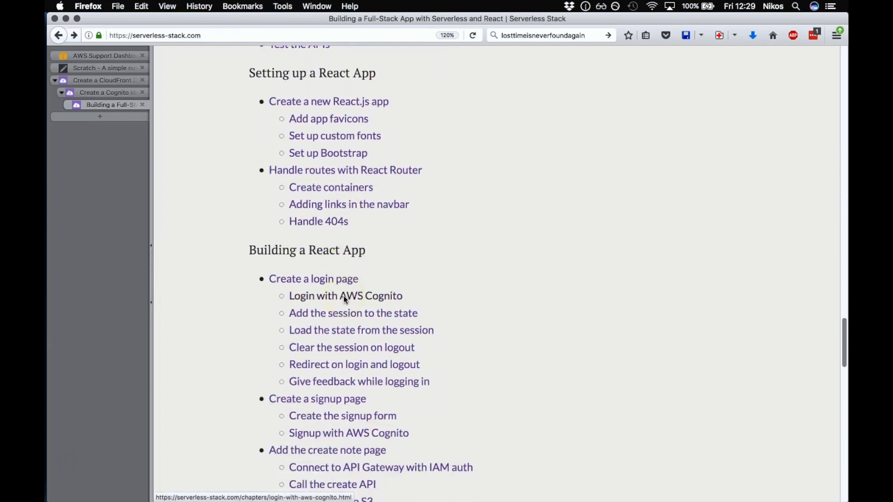
pyautogui.scroll(-1, 345, 300)
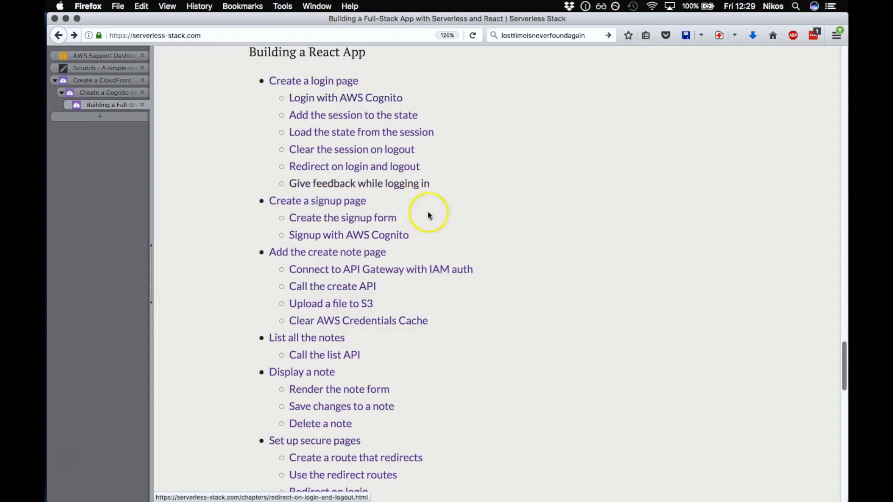
pyautogui.scroll(-9, 200, 299)
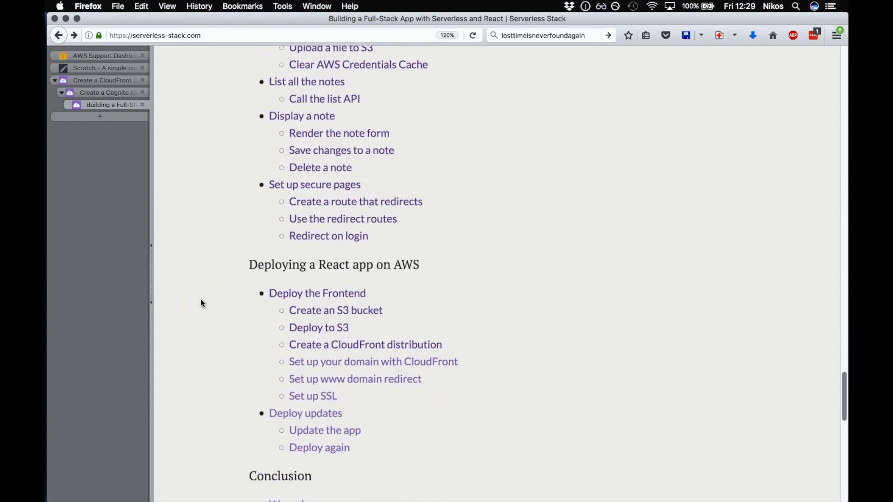
pyautogui.scroll(-1, 201, 302)
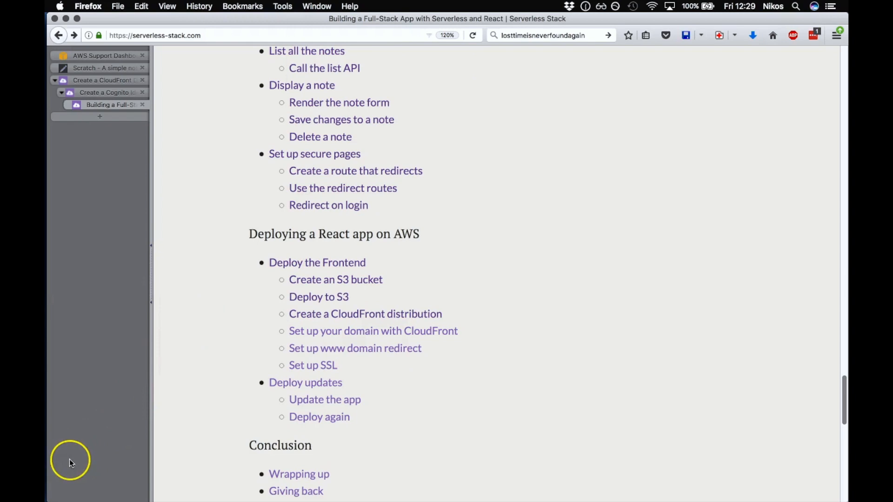